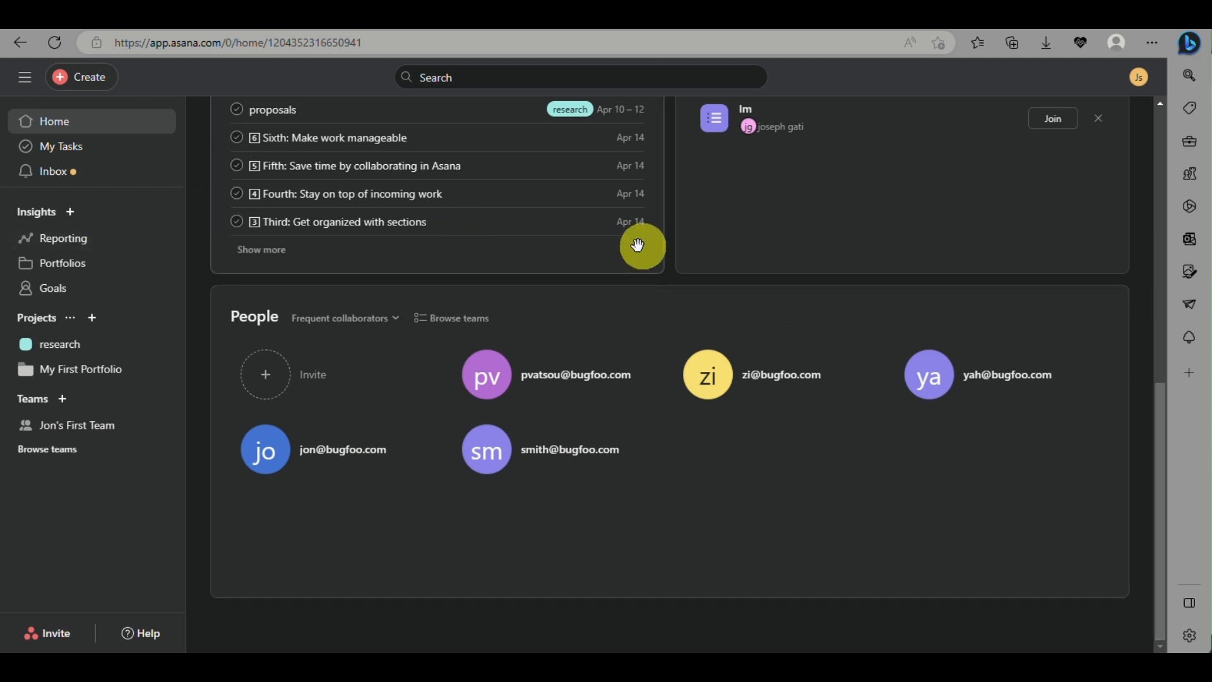
- Open the research project's board and move the market research task from To do to In progress
left_click(55, 133)
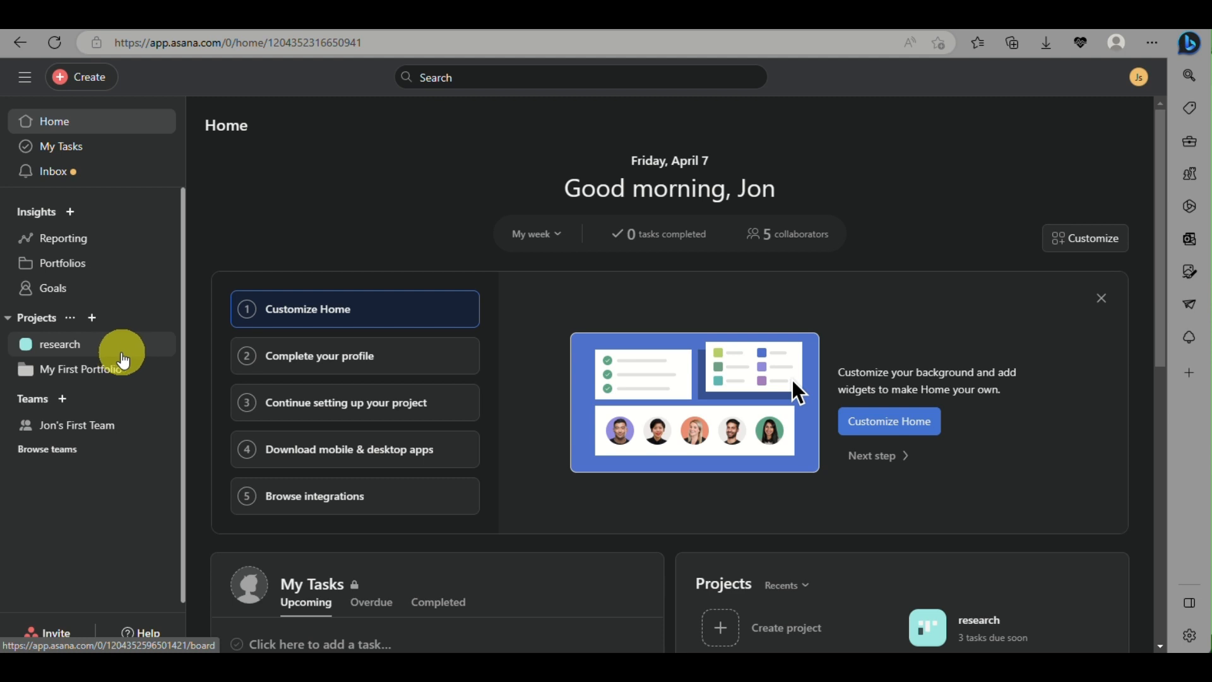
left_click(94, 361)
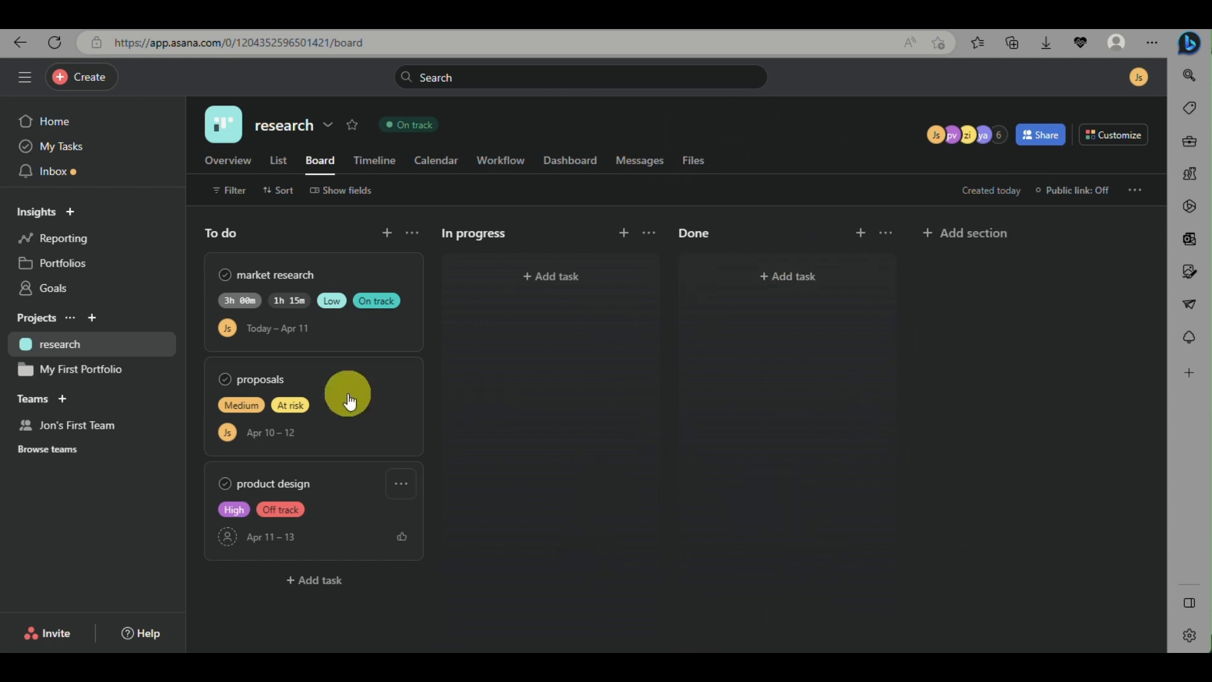
mouse_move(324, 316)
left_mouse_down()
mouse_move(460, 324)
mouse_move(343, 322)
left_mouse_up()
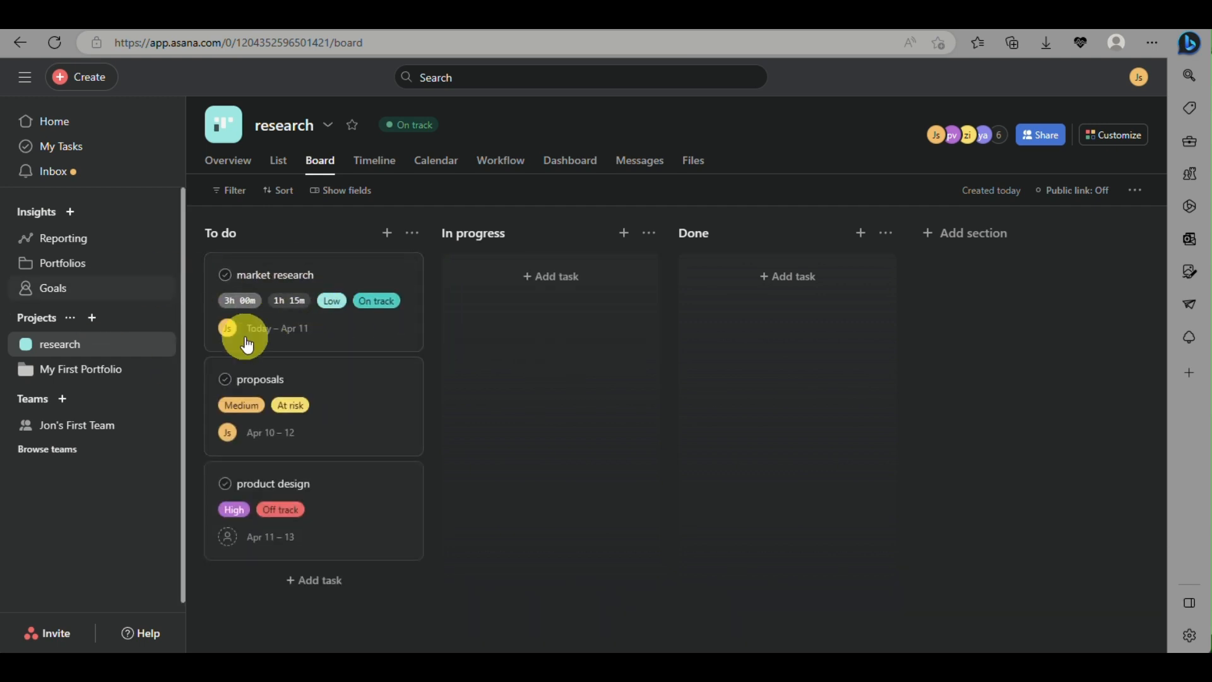
left_click_drag(271, 279, 504, 281)
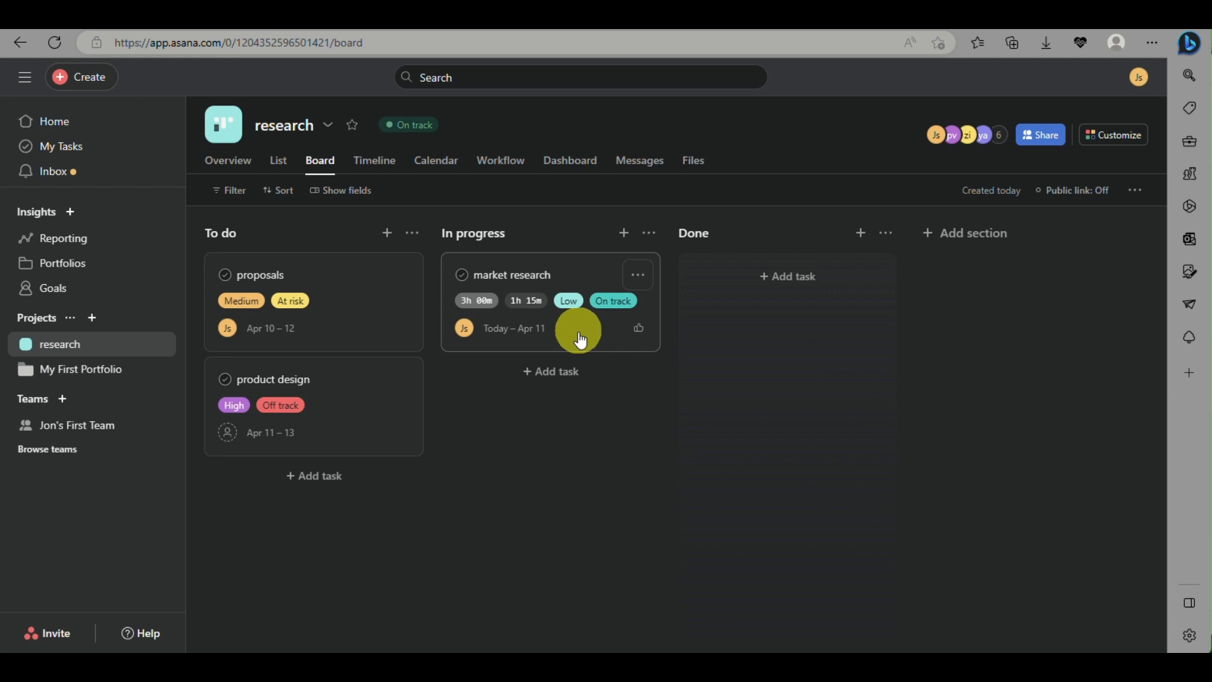
- Examine the project's custom fields and the market research task's estimated time and actual time entries
left_click(1108, 147)
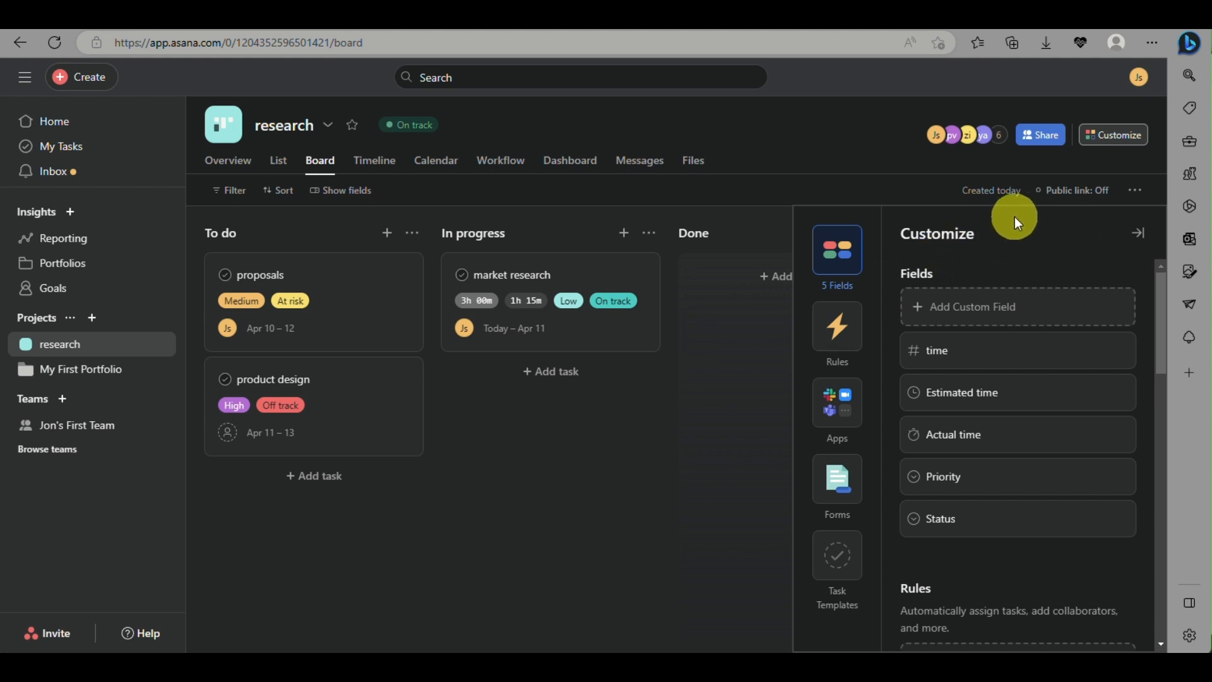
left_click(570, 279)
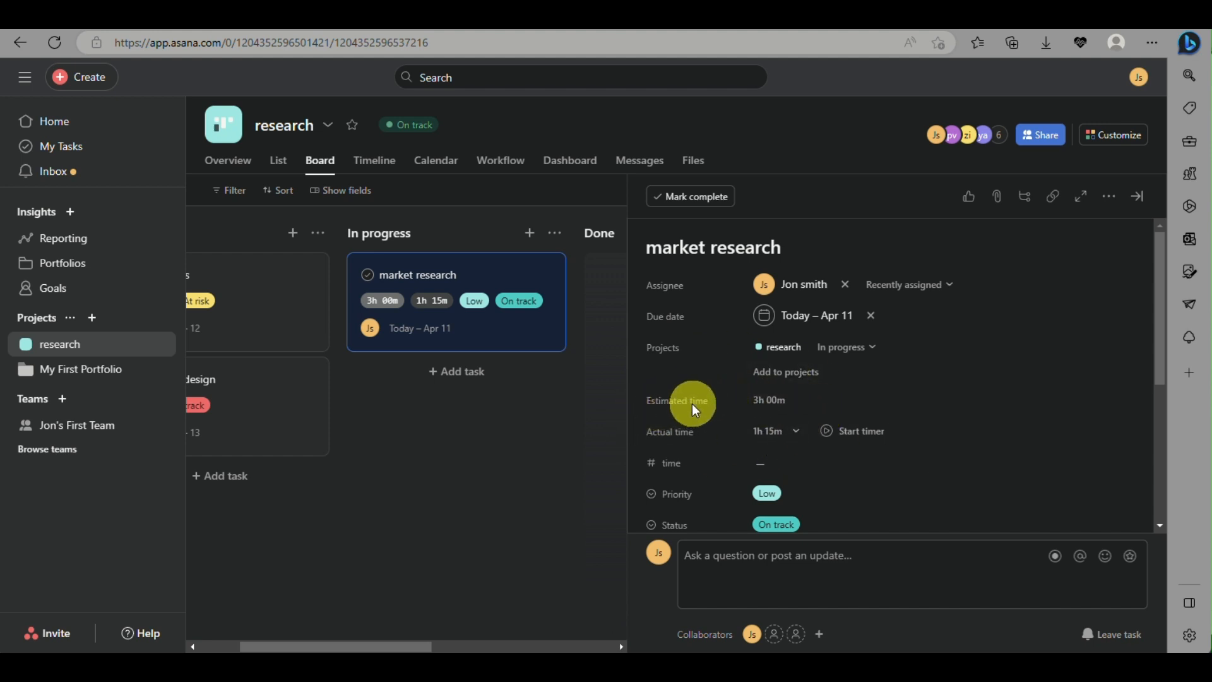
left_click(770, 399)
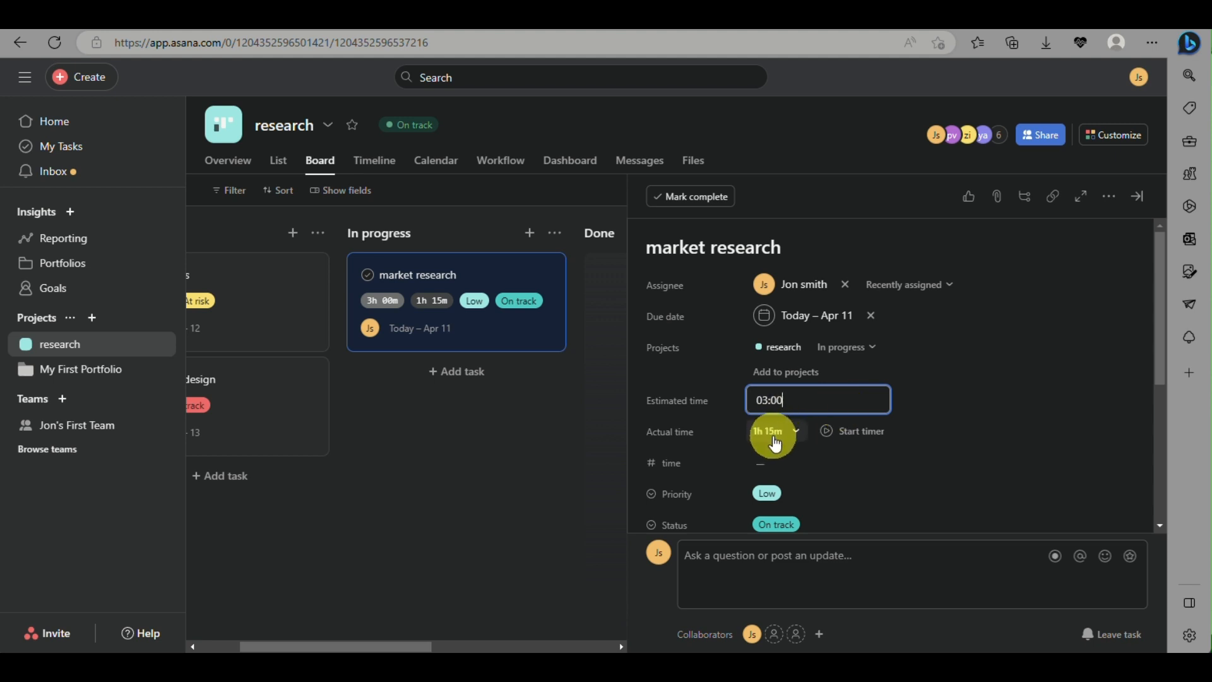
left_click(668, 439)
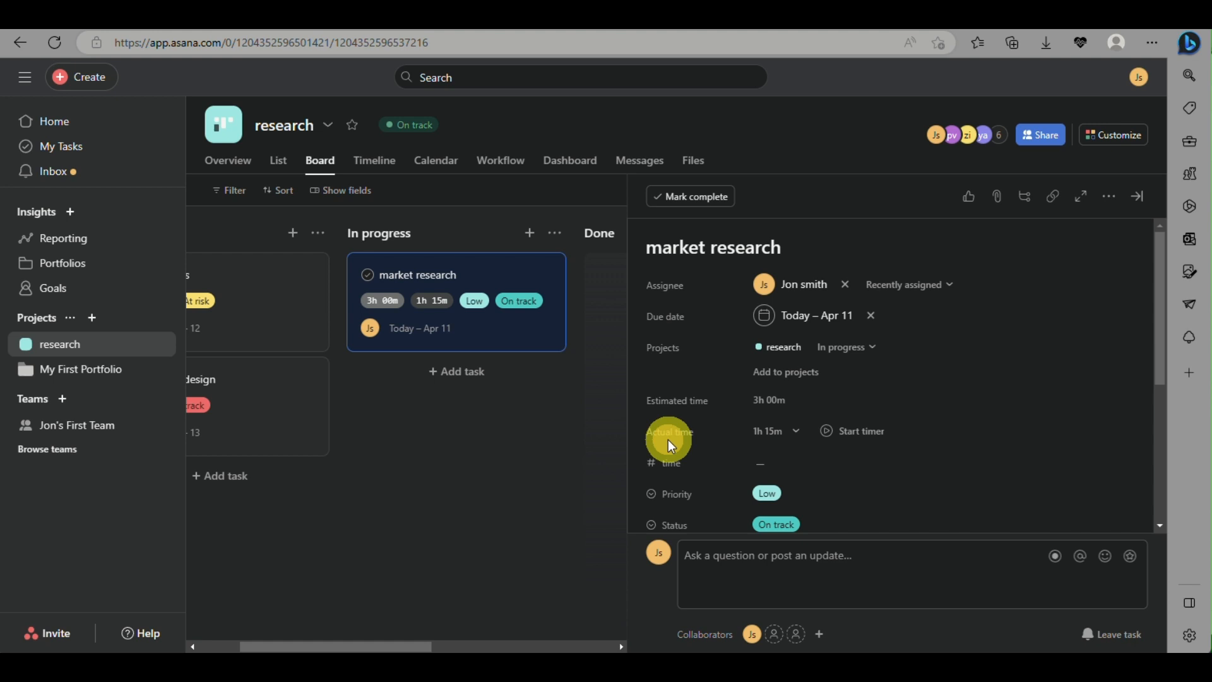
left_click(762, 441)
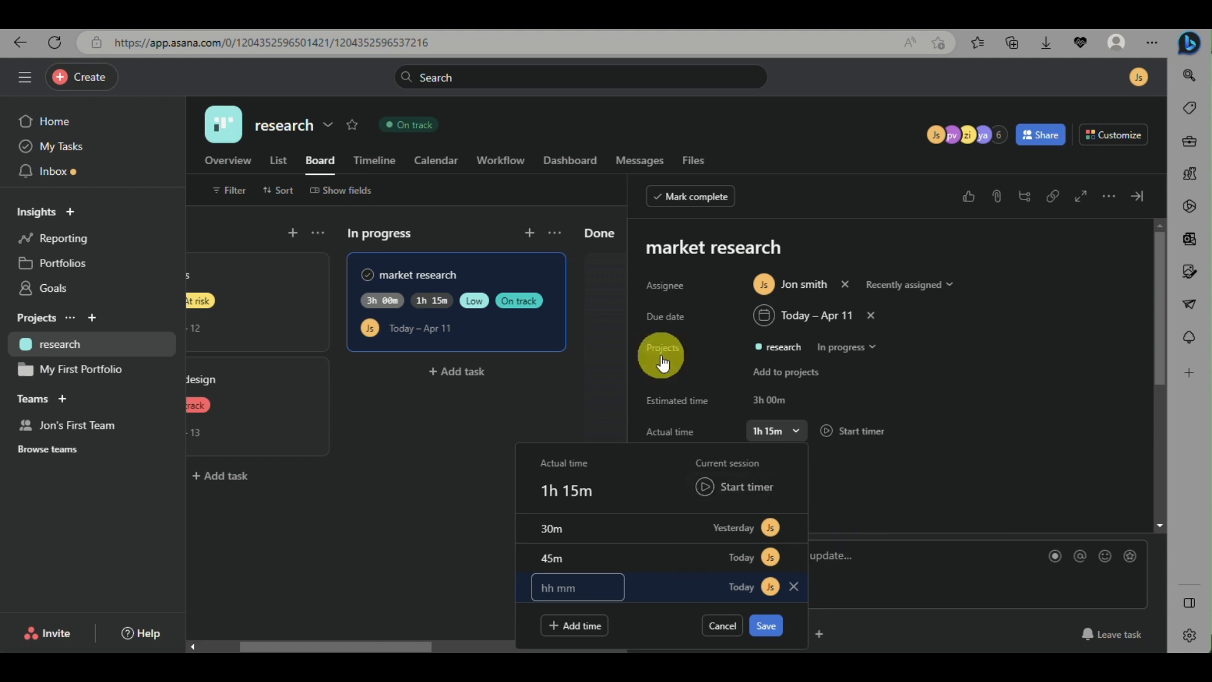
left_click(918, 520)
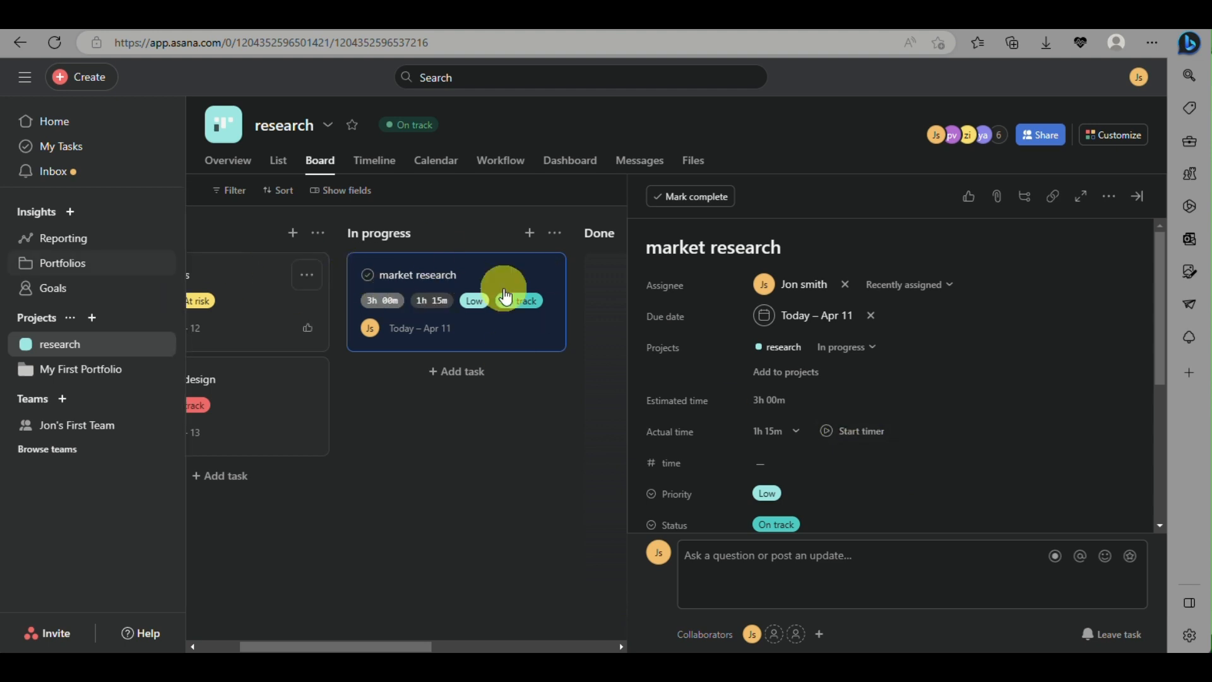
- Start and stop the timer on the market research task, and save its actual time entries without adding time
left_click(851, 442)
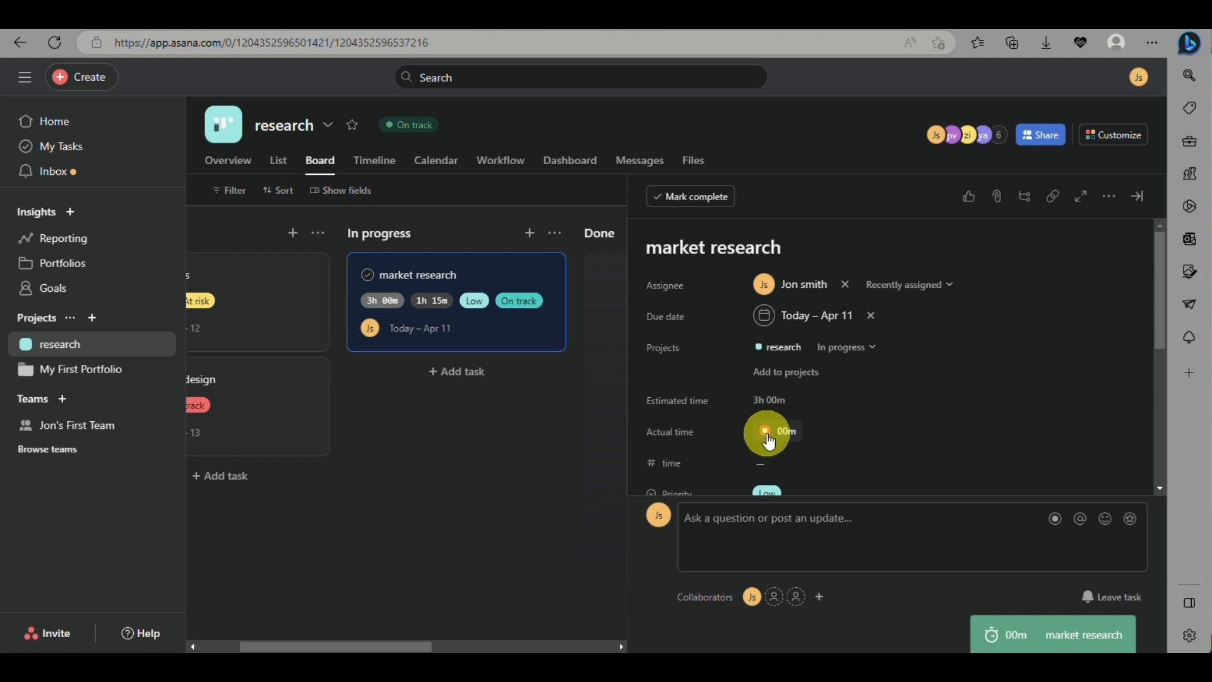
left_click(767, 434)
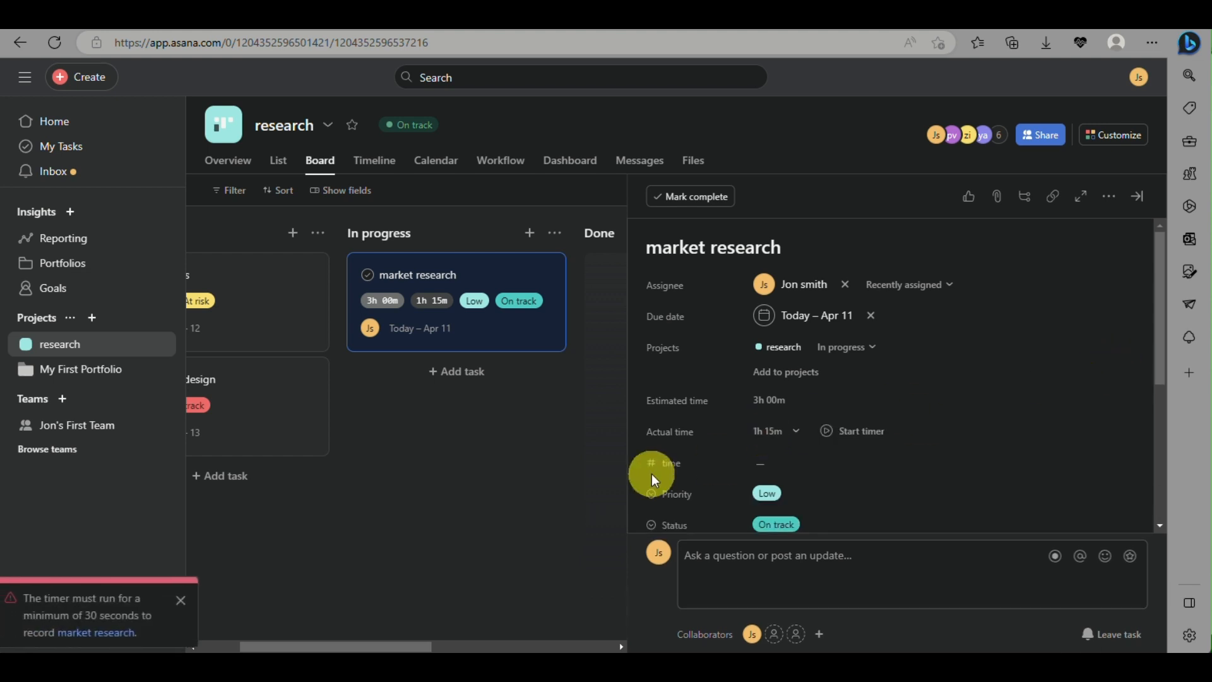
left_click(774, 437)
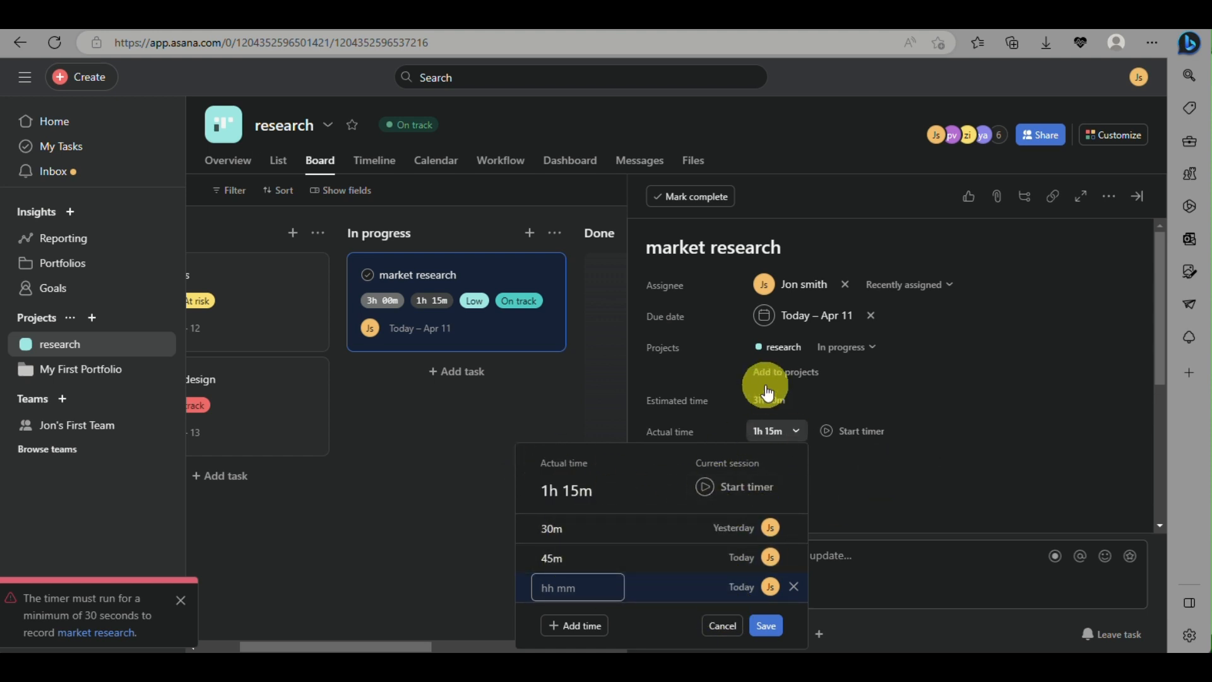
left_click(777, 627)
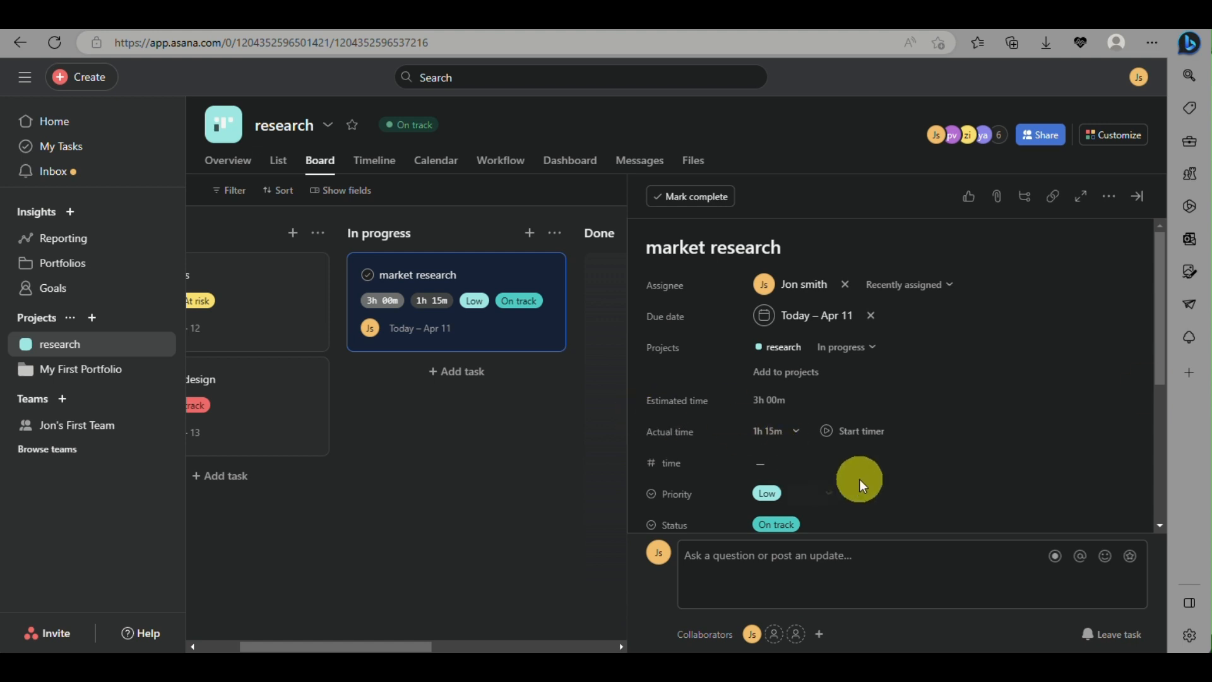
scroll(862, 485, "down", 2)
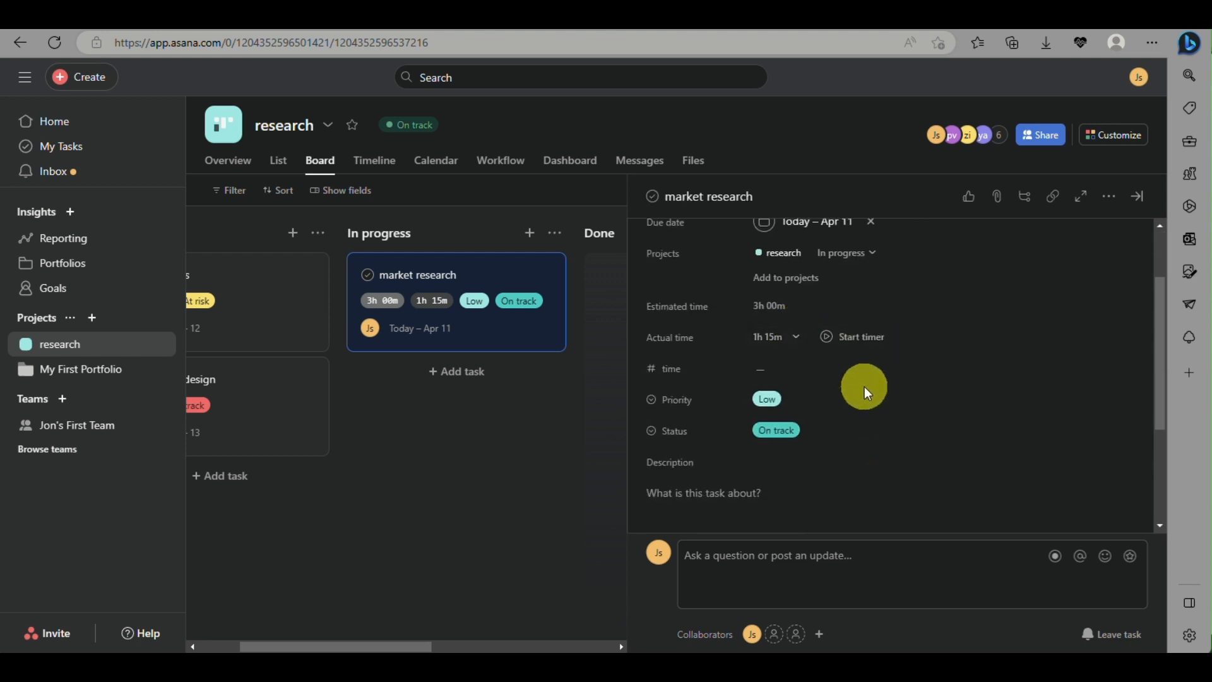
scroll(979, 441, "up", 2)
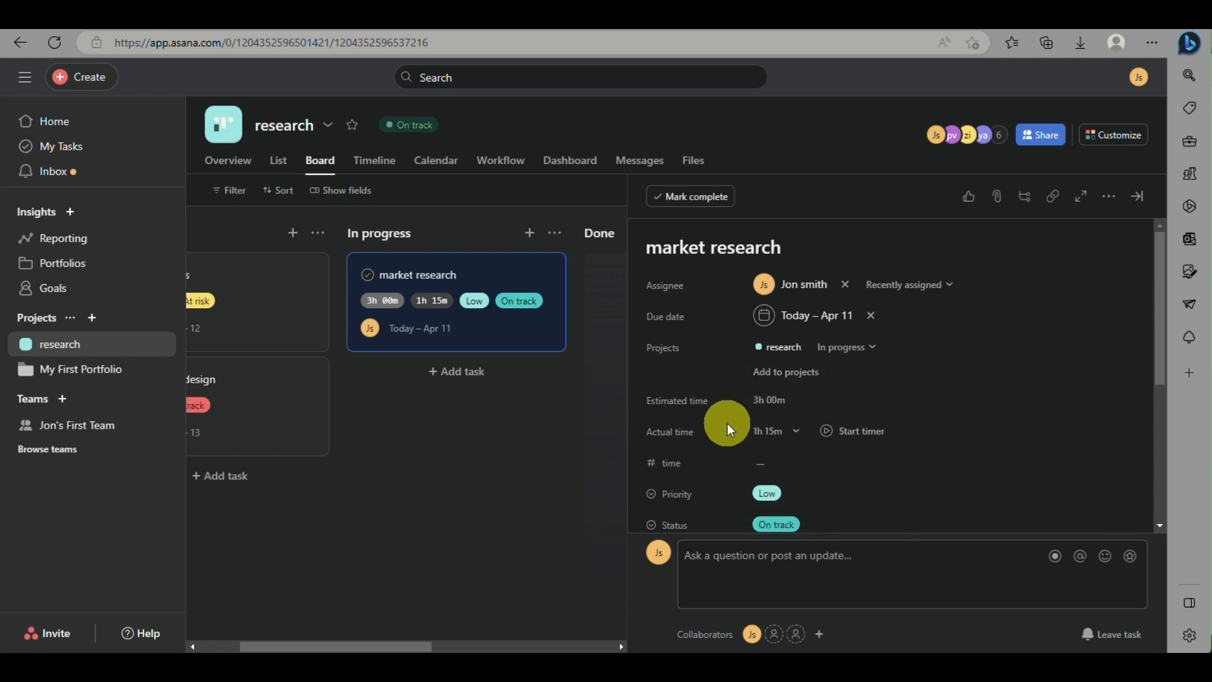
left_click_drag(645, 398, 714, 422)
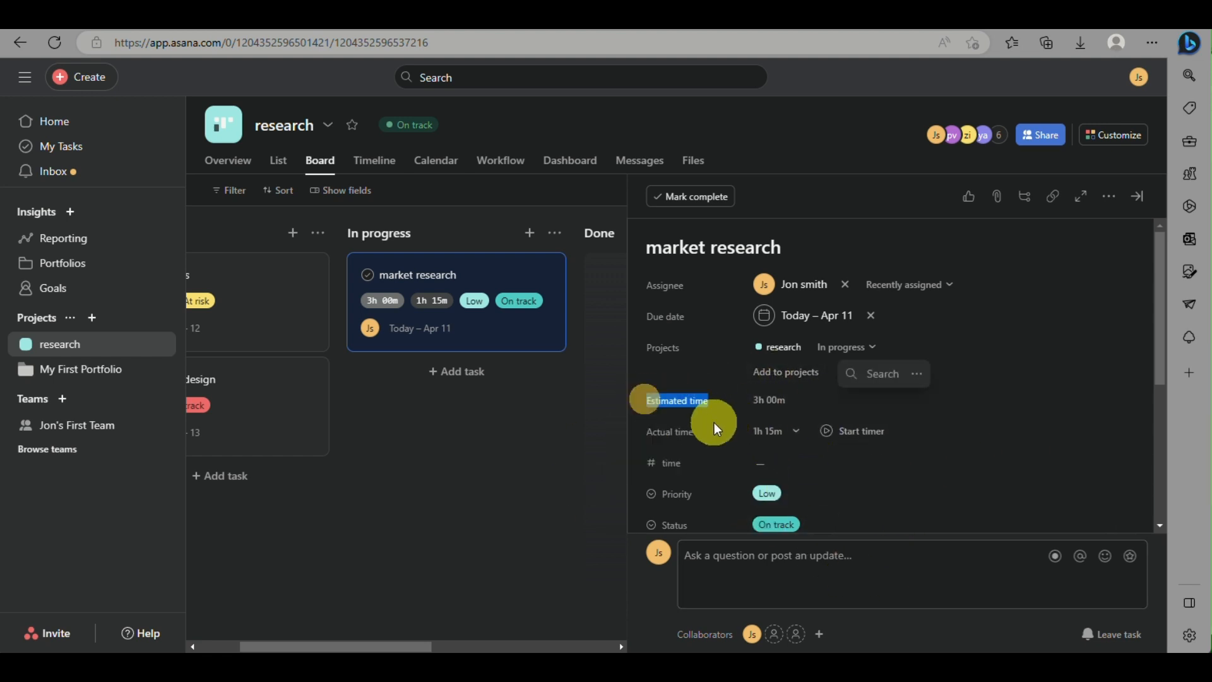
- Open the workload view of My First Portfolio
left_click(48, 271)
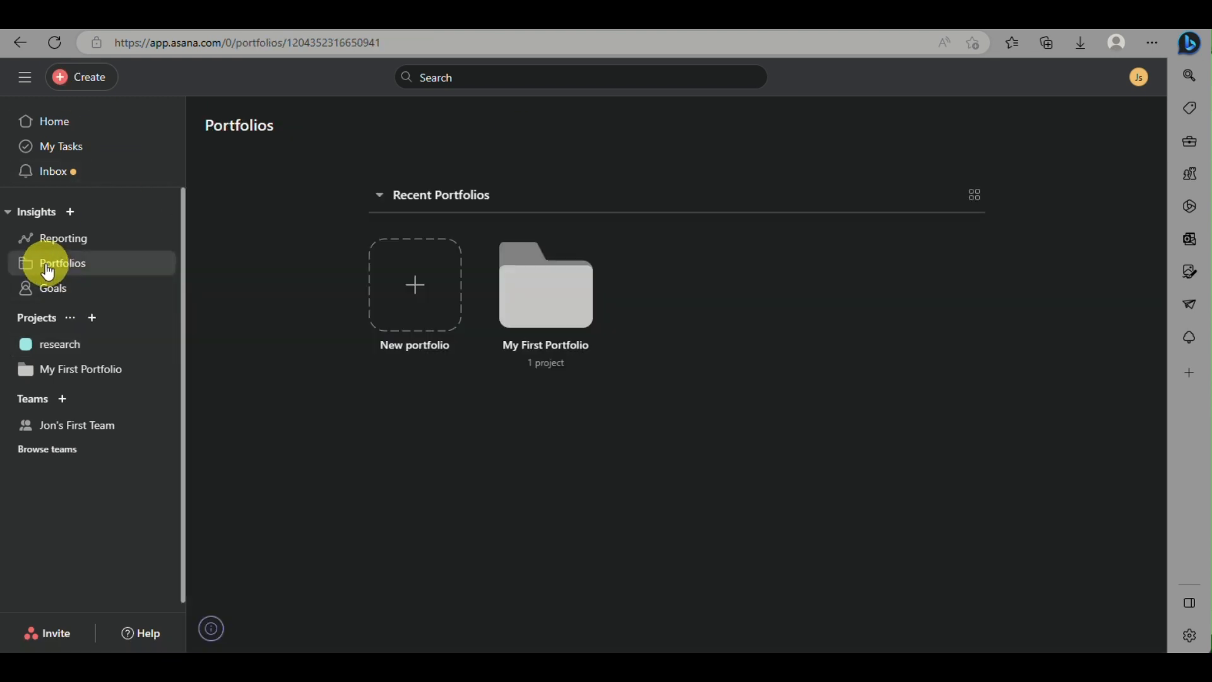
left_click(553, 285)
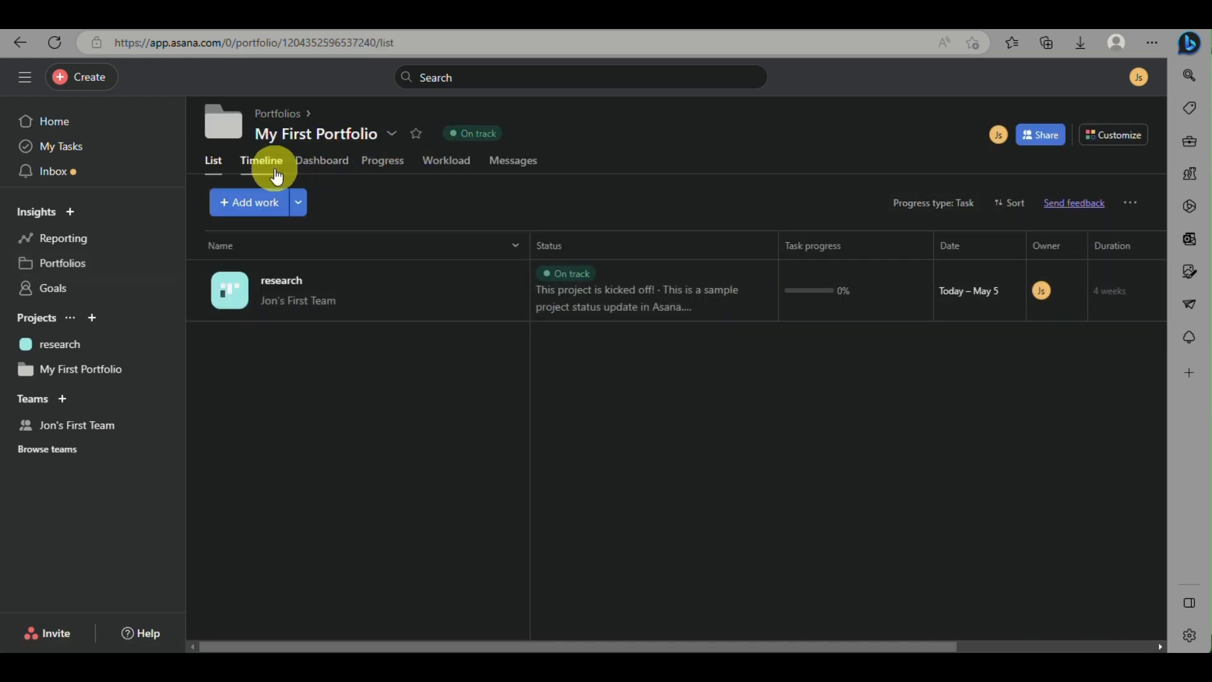
left_click(442, 170)
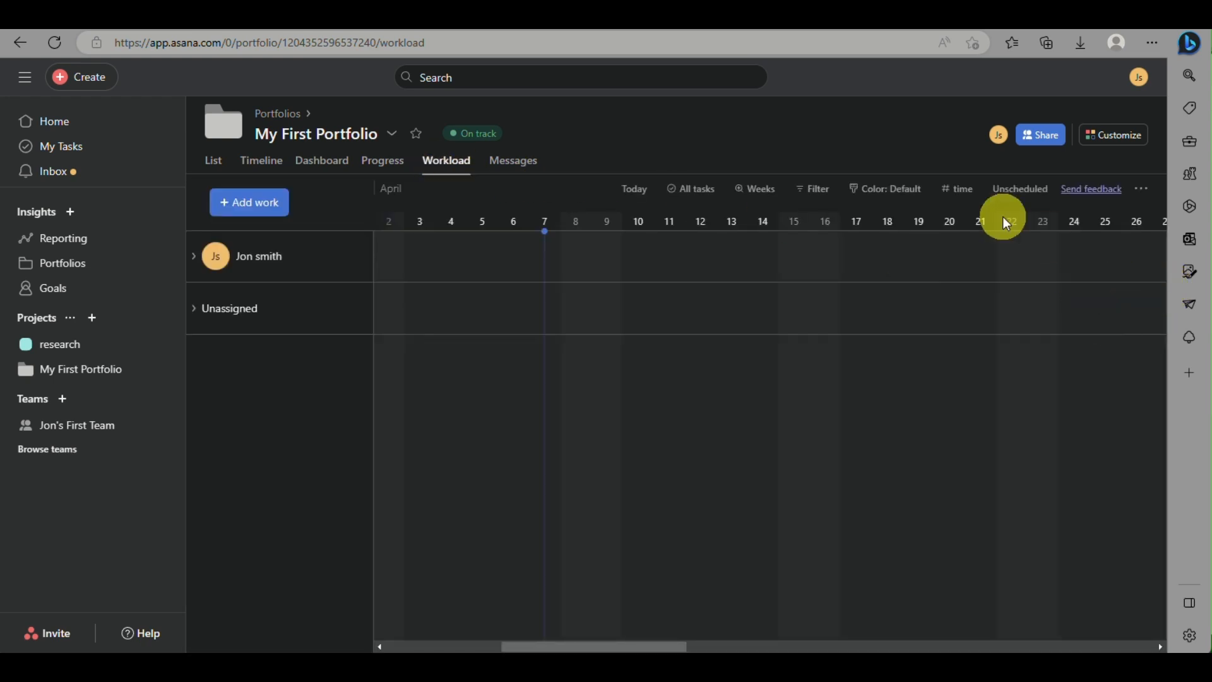
- Set Estimated time as the workload's effort field and add it to all projects in the portfolio
left_click(965, 198)
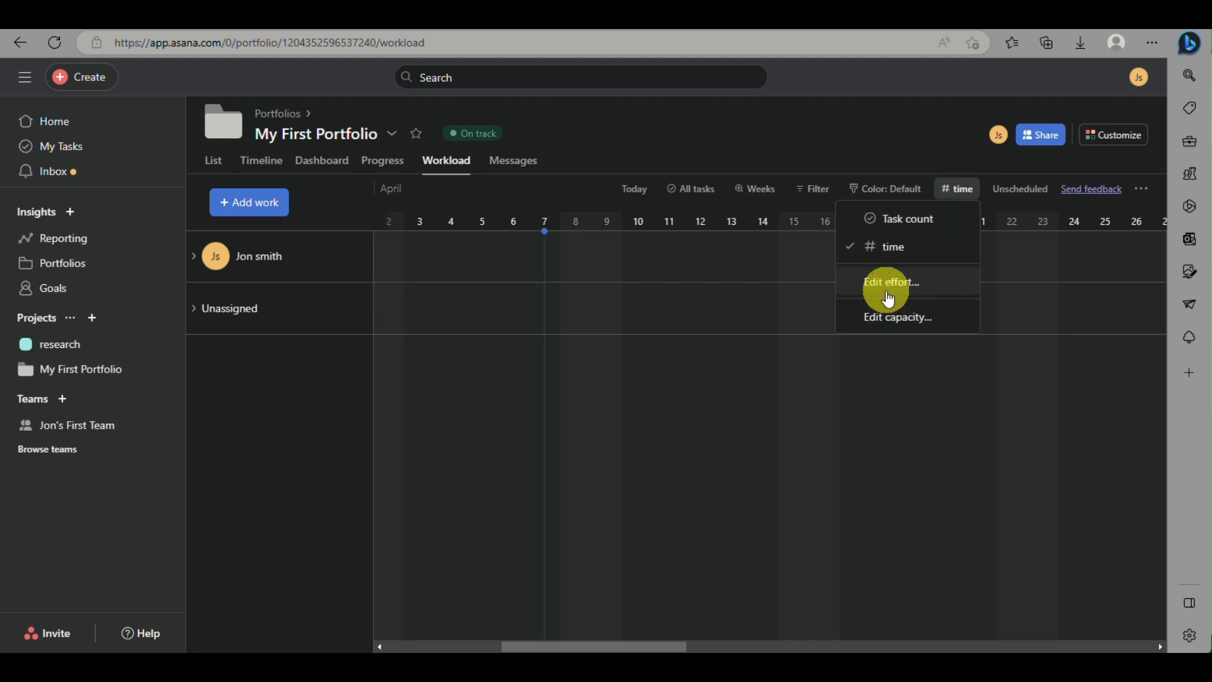
left_click(923, 286)
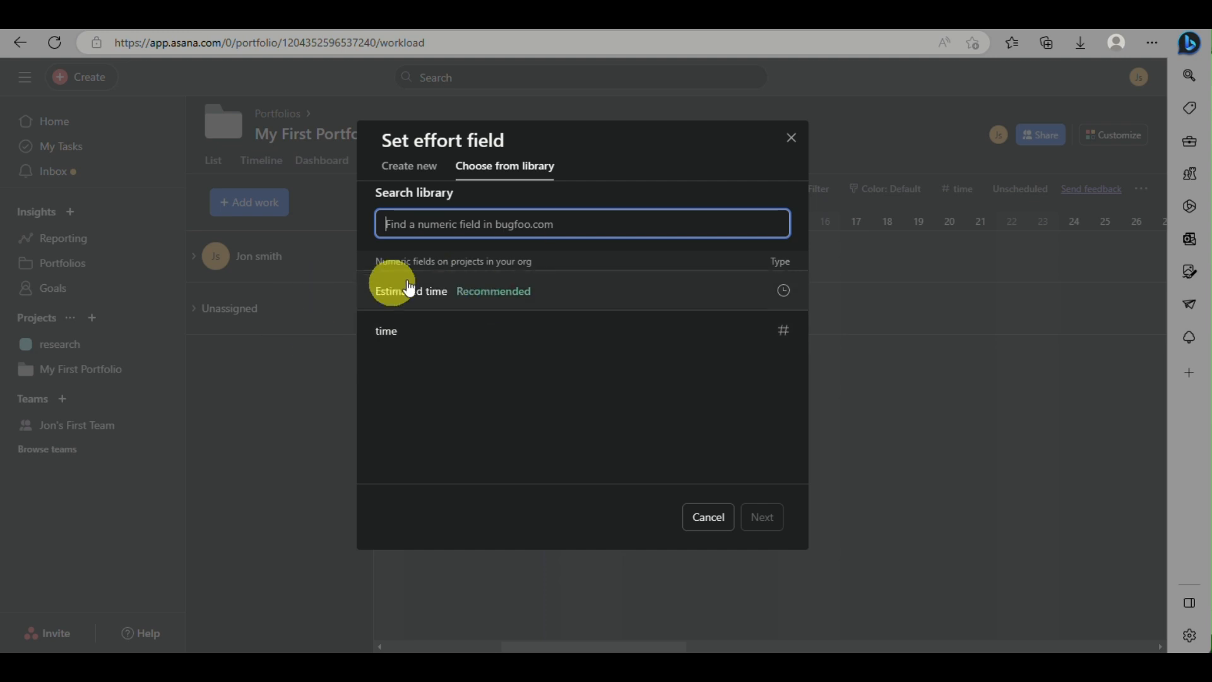
left_click(490, 308)
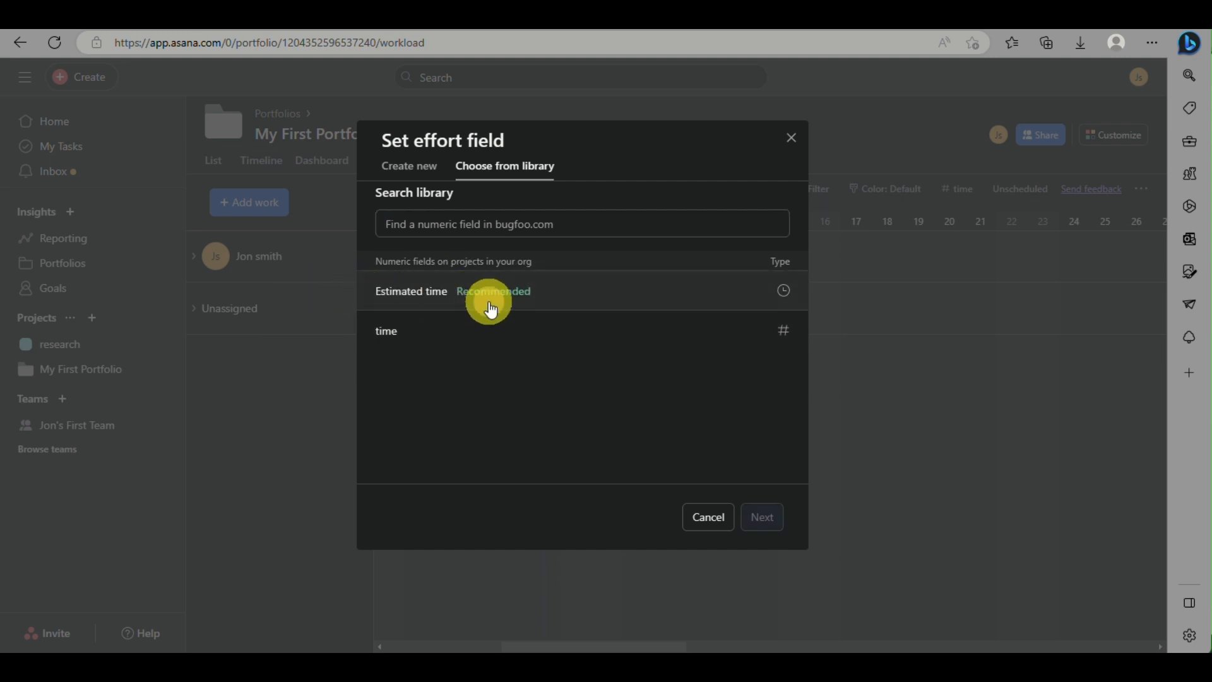
left_click(761, 518)
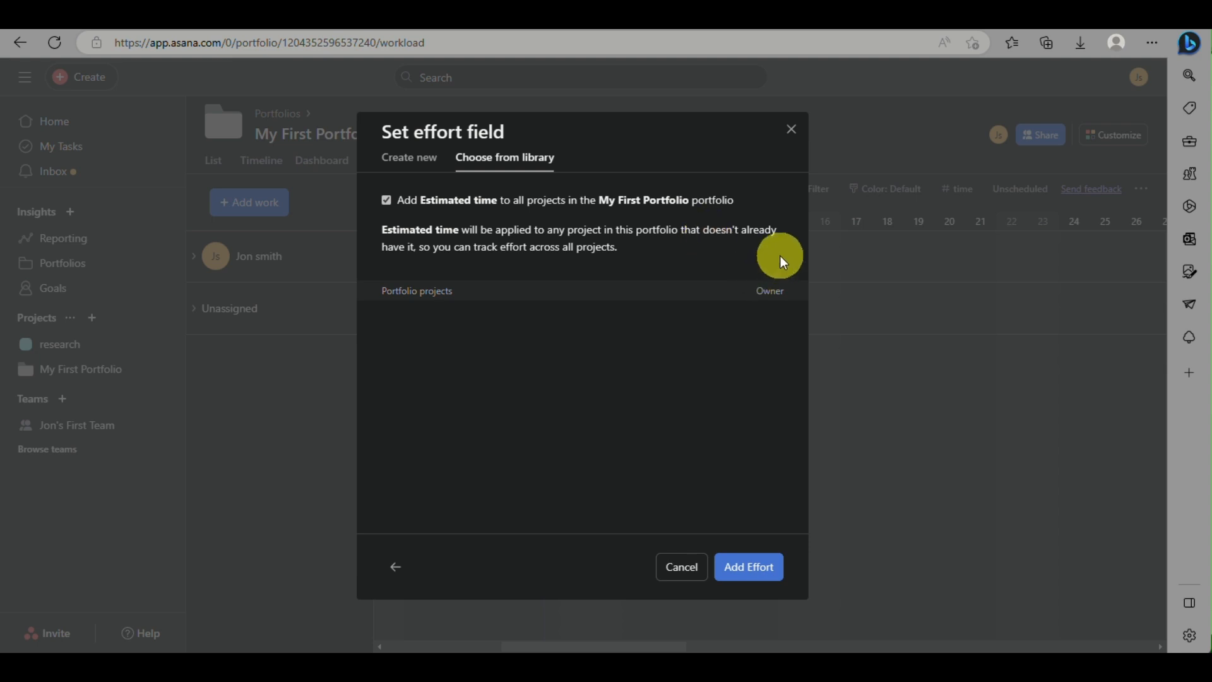
left_click(755, 570)
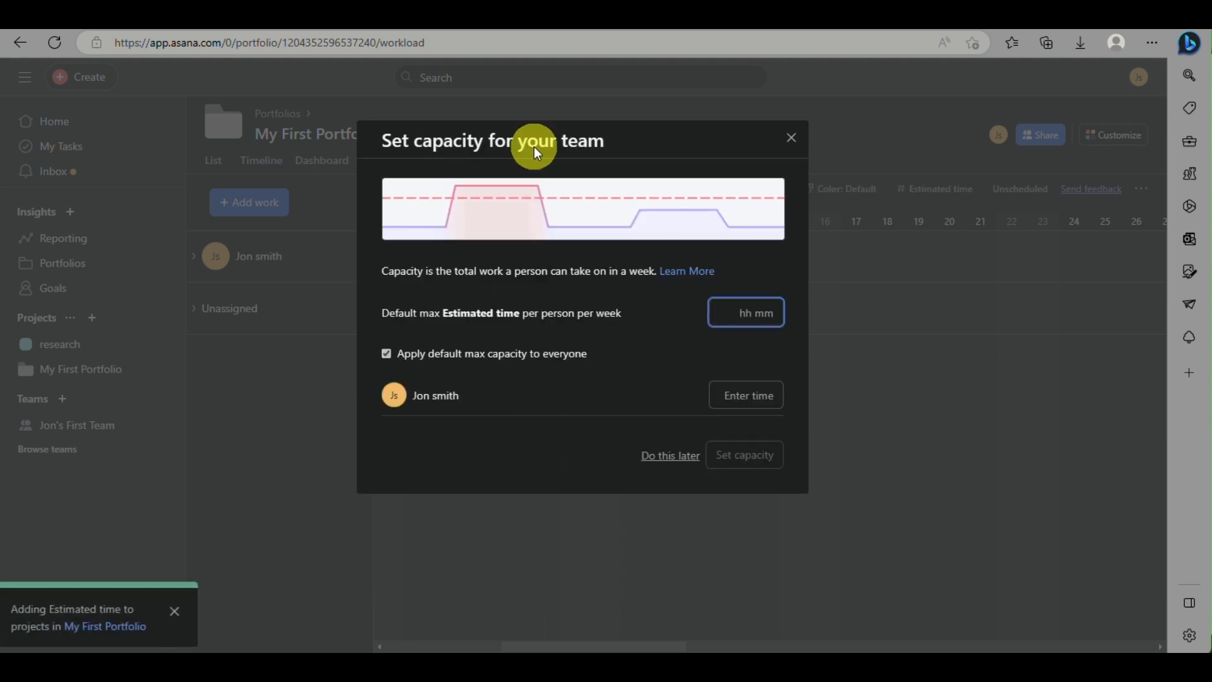
- Set the team's default maximum capacity to 30:00 per person per week and apply it to everyone
left_click(767, 312)
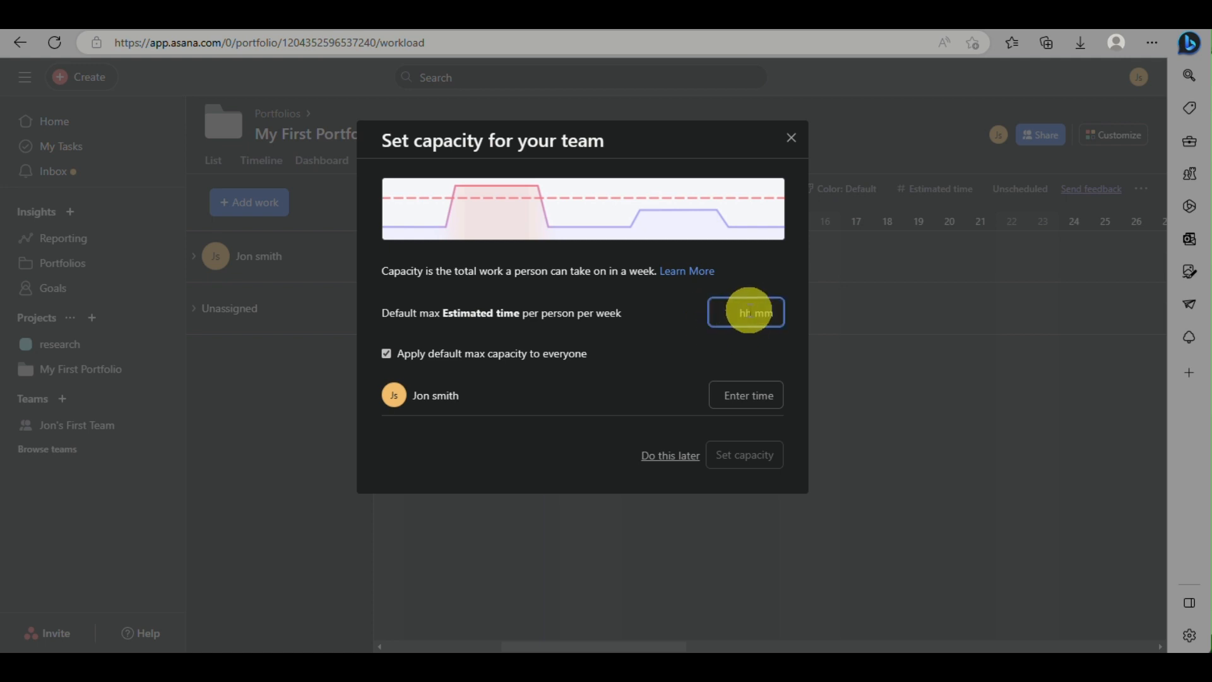
type("30:00")
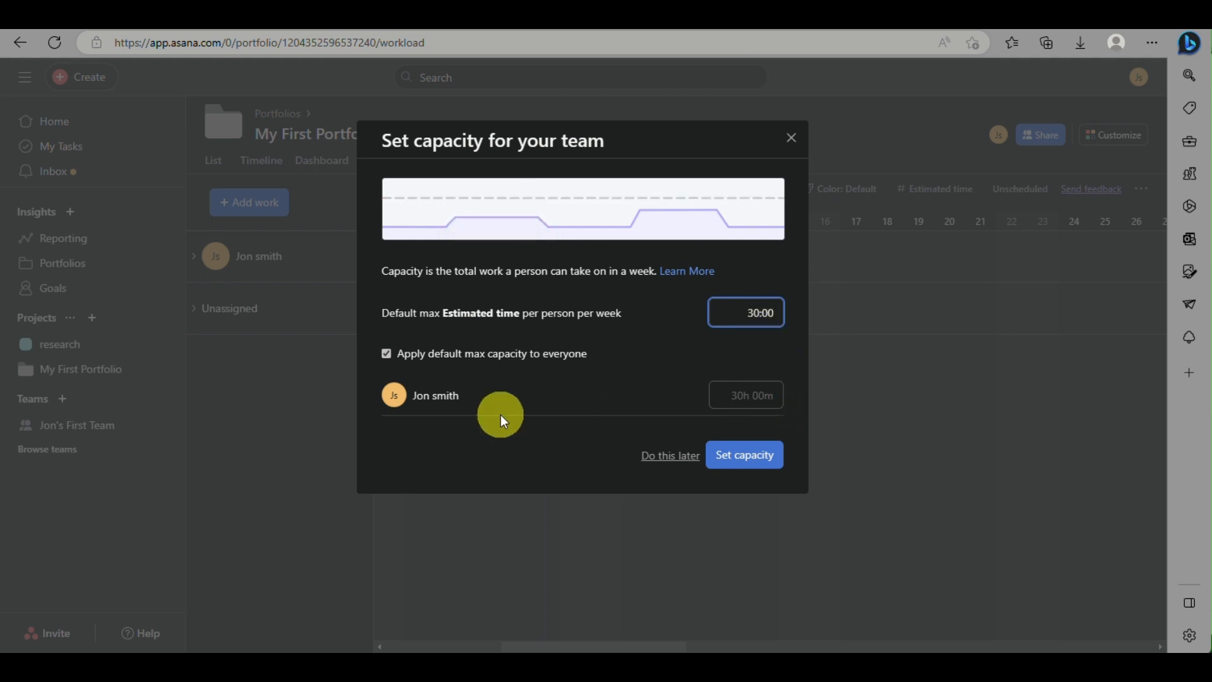
left_click(736, 398)
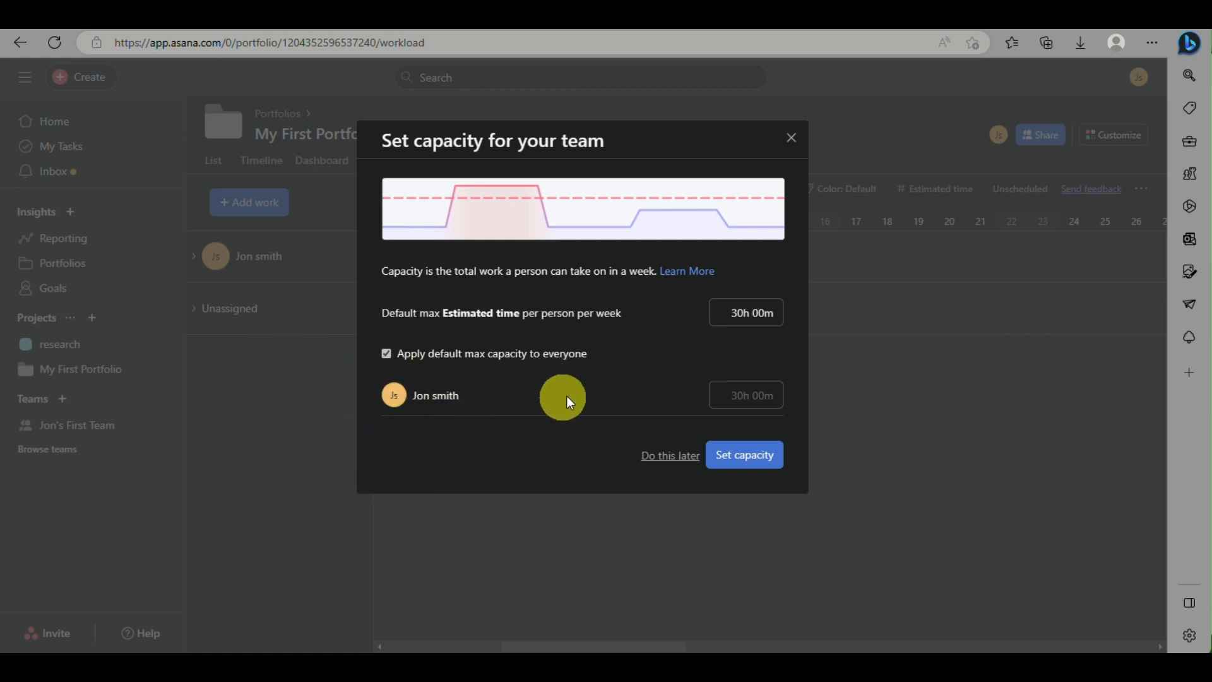
mouse_move(394, 396)
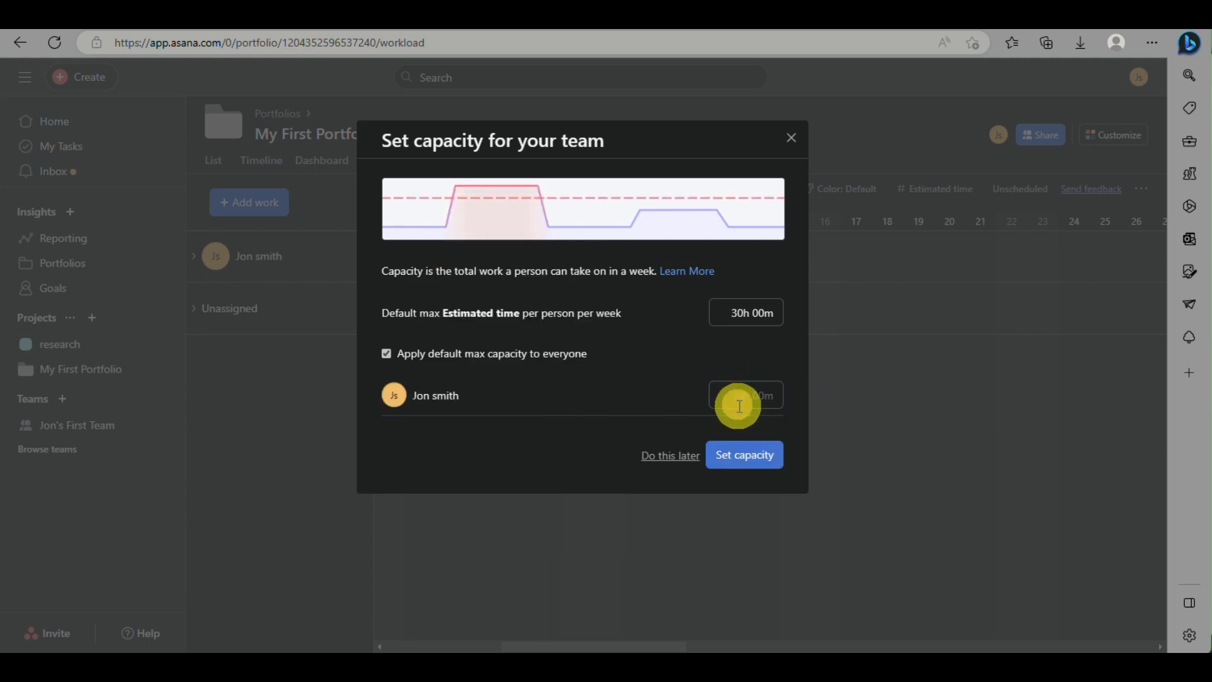
left_click(748, 313)
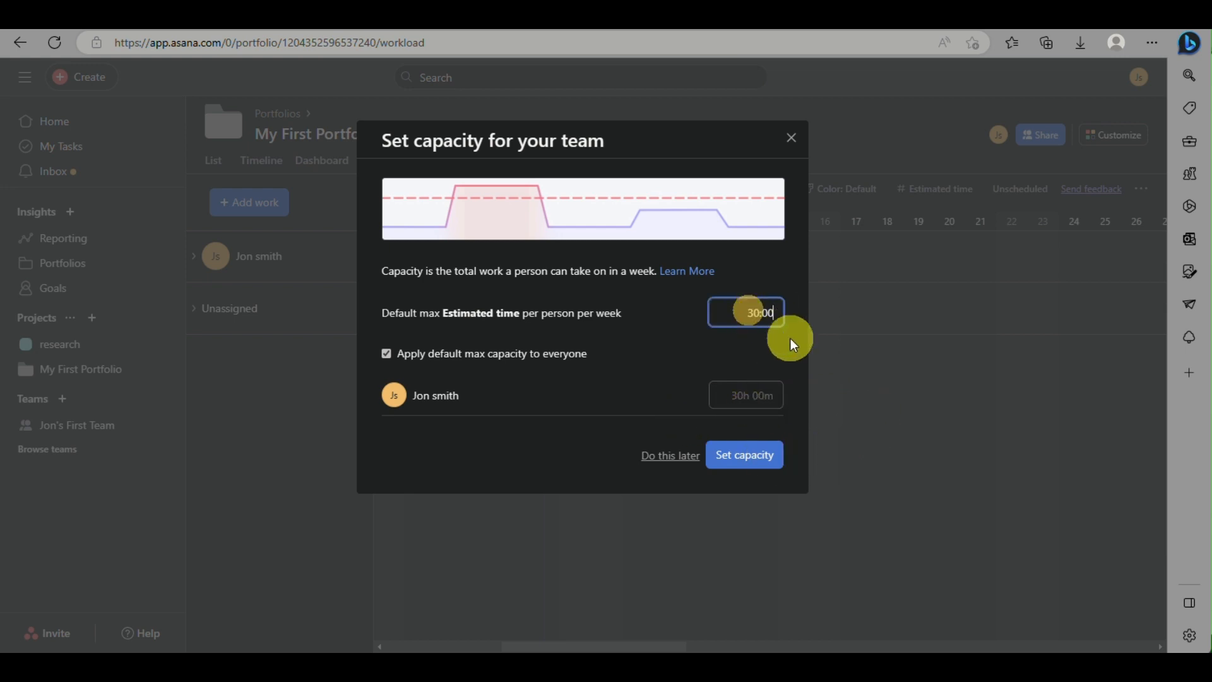
left_click(382, 355)
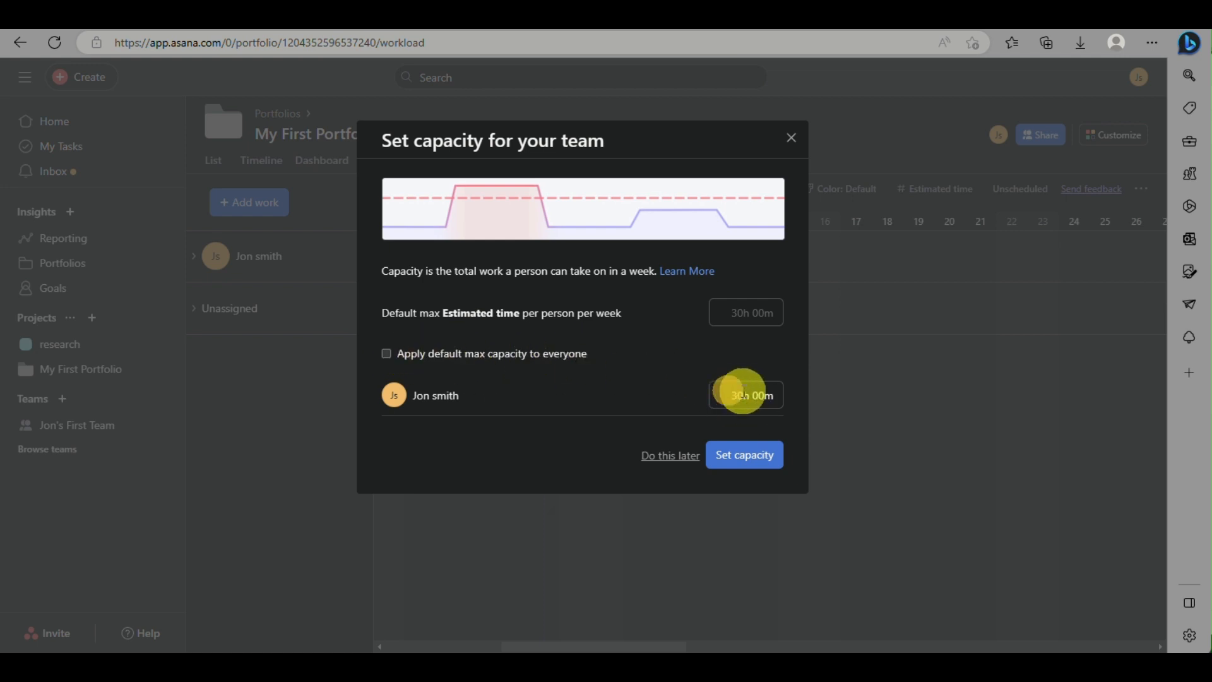
left_click(744, 393)
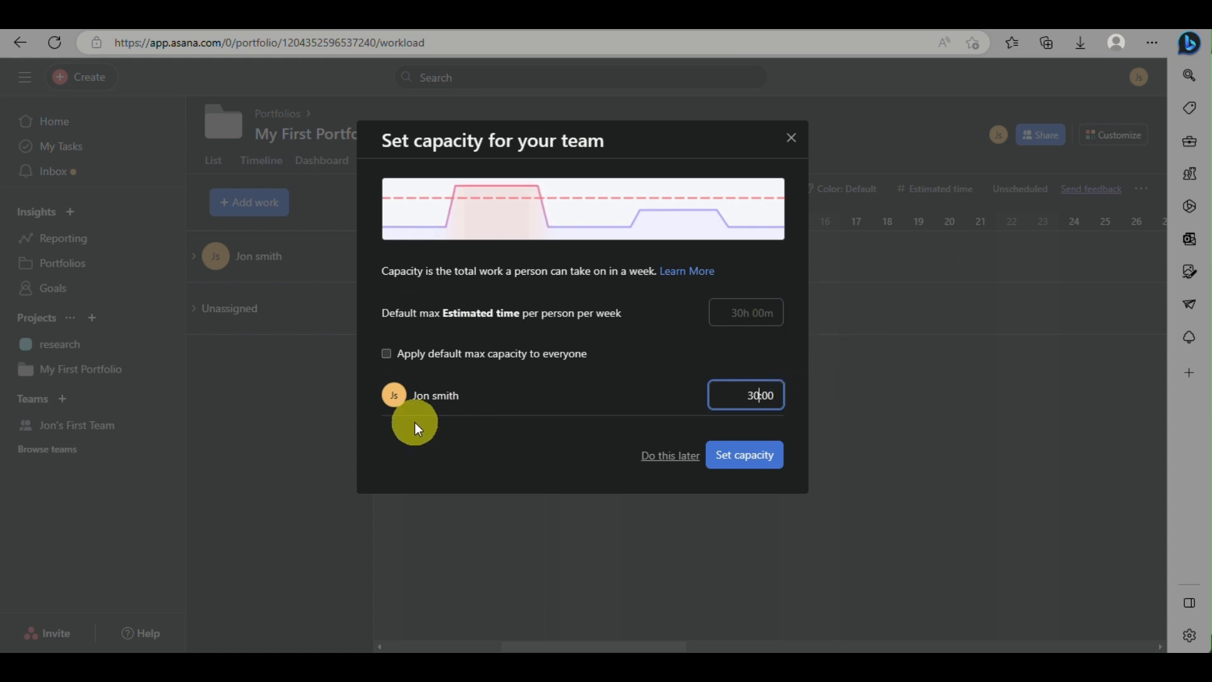
left_click(387, 353)
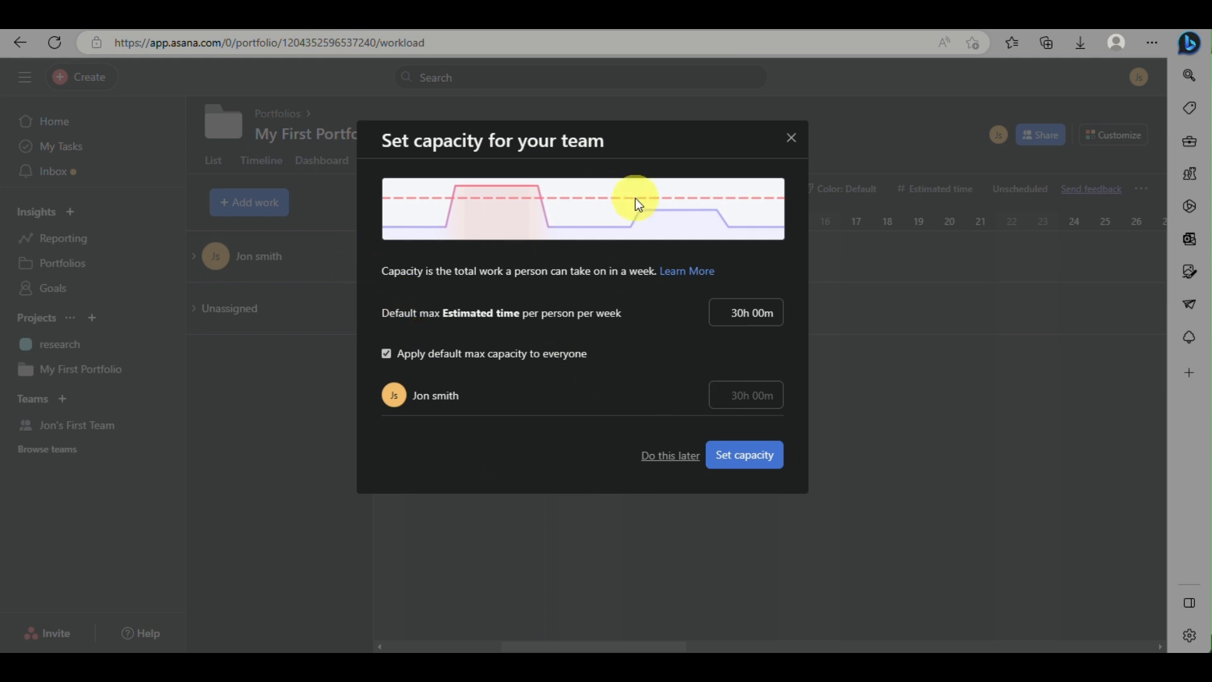
left_click(737, 457)
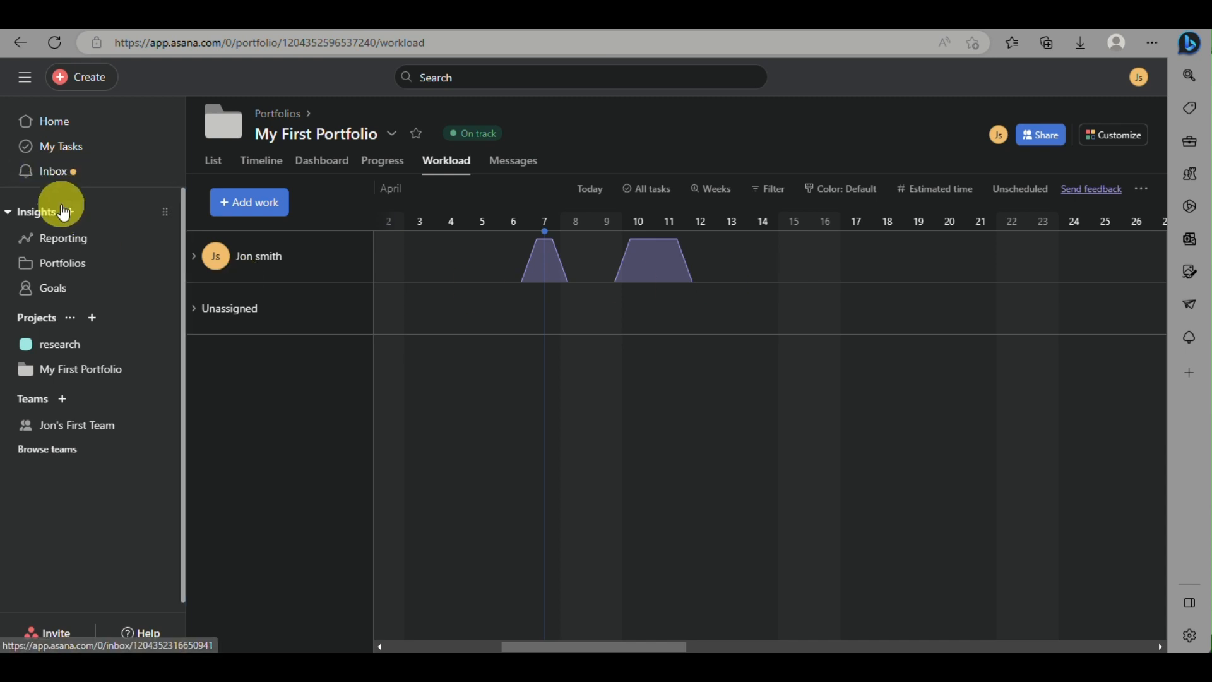
- Open My First Dashboard from the reporting area and start adding a custom chart to it
left_click(78, 252)
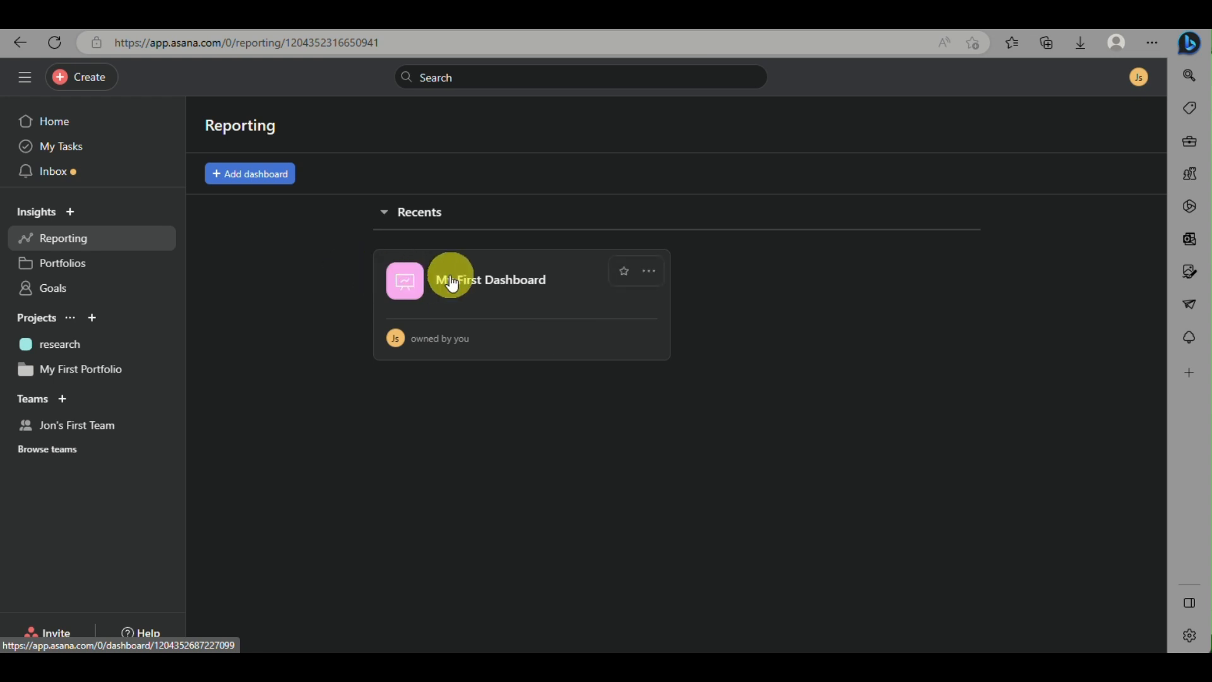
left_click(515, 280)
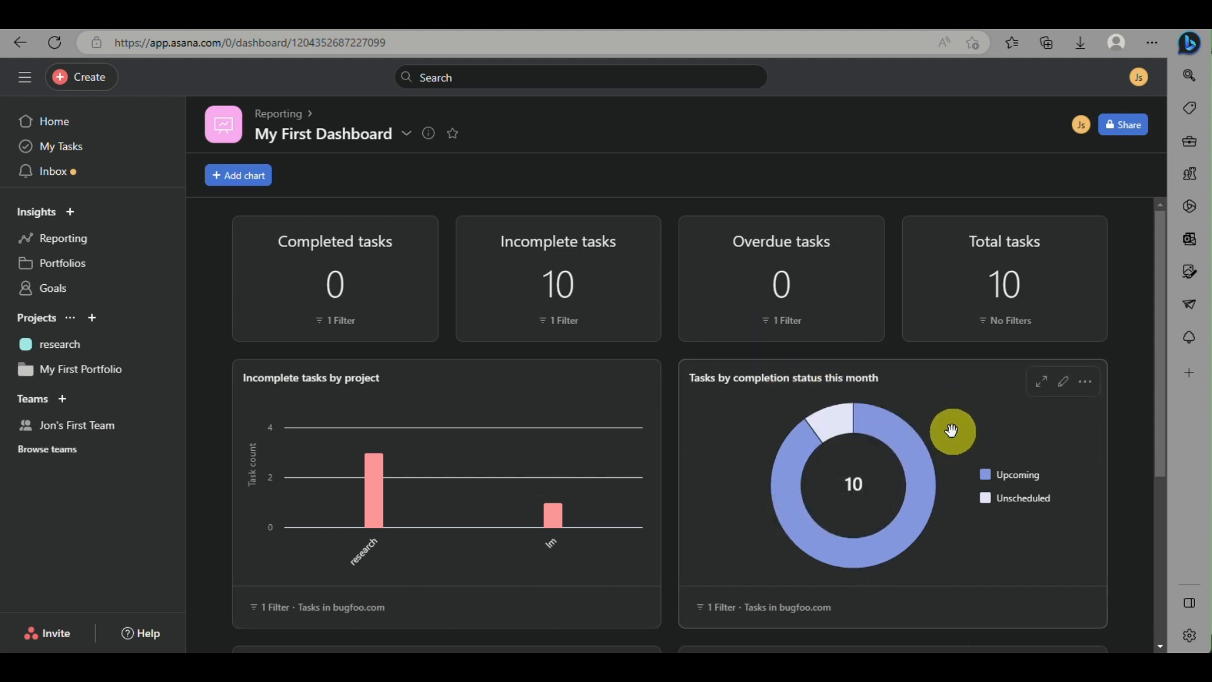
left_click(248, 176)
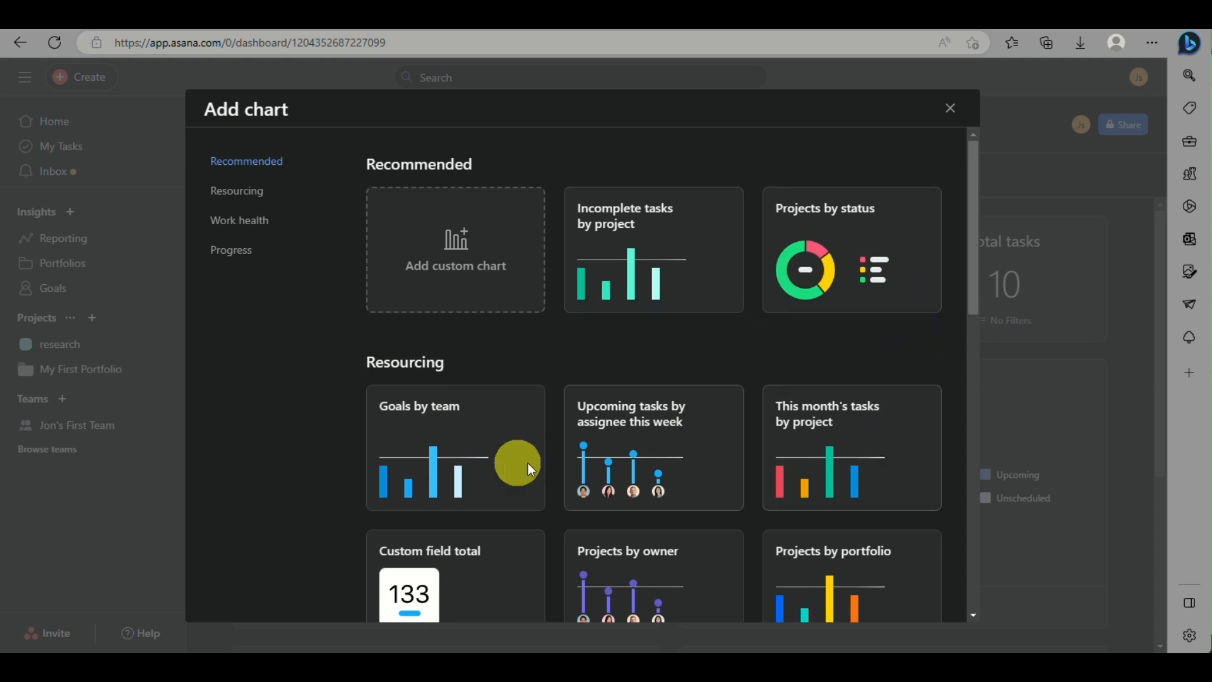
scroll(475, 470, "down", 1)
scroll(475, 470, "down", 7)
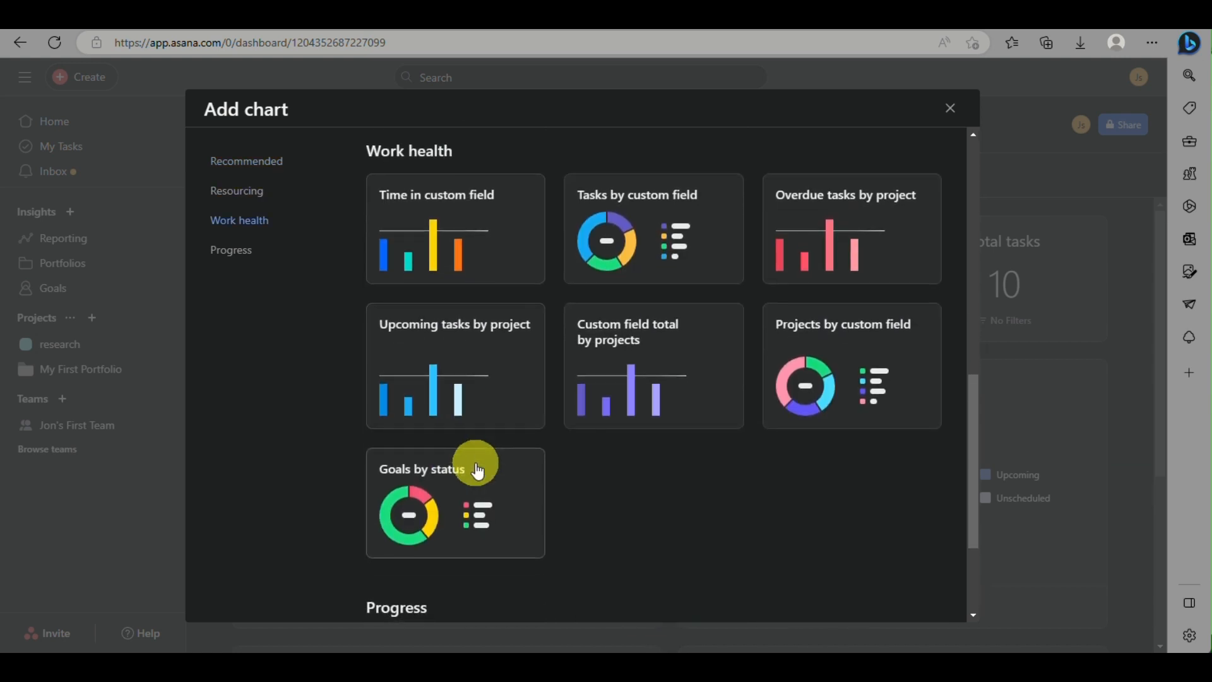
scroll(460, 397, "up", 8)
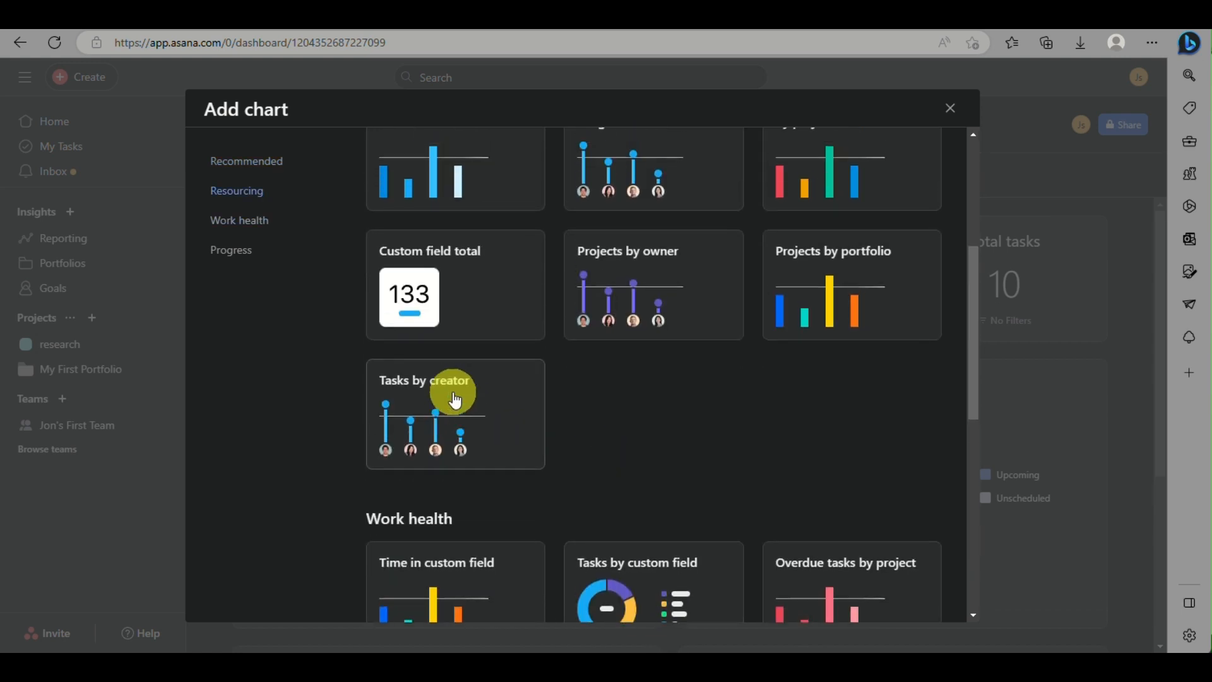
left_click(437, 272)
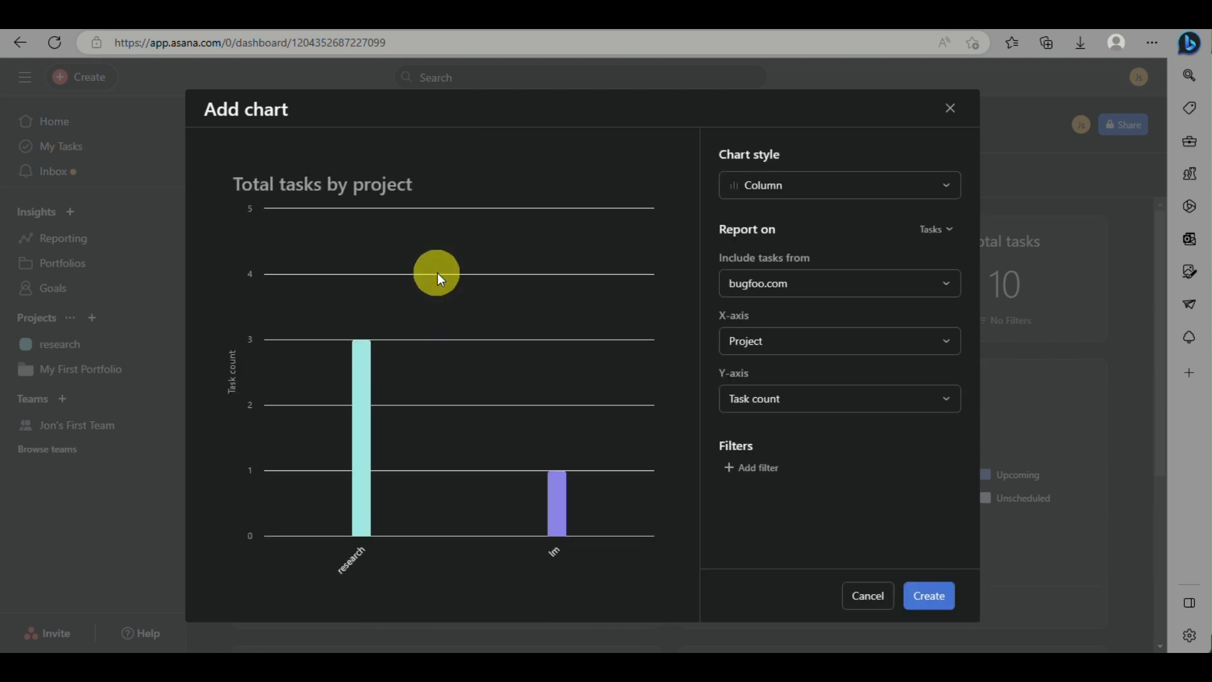
- Try the Burnup, Line, Number, Donut and Lollipop styles on the new custom chart
left_click(866, 189)
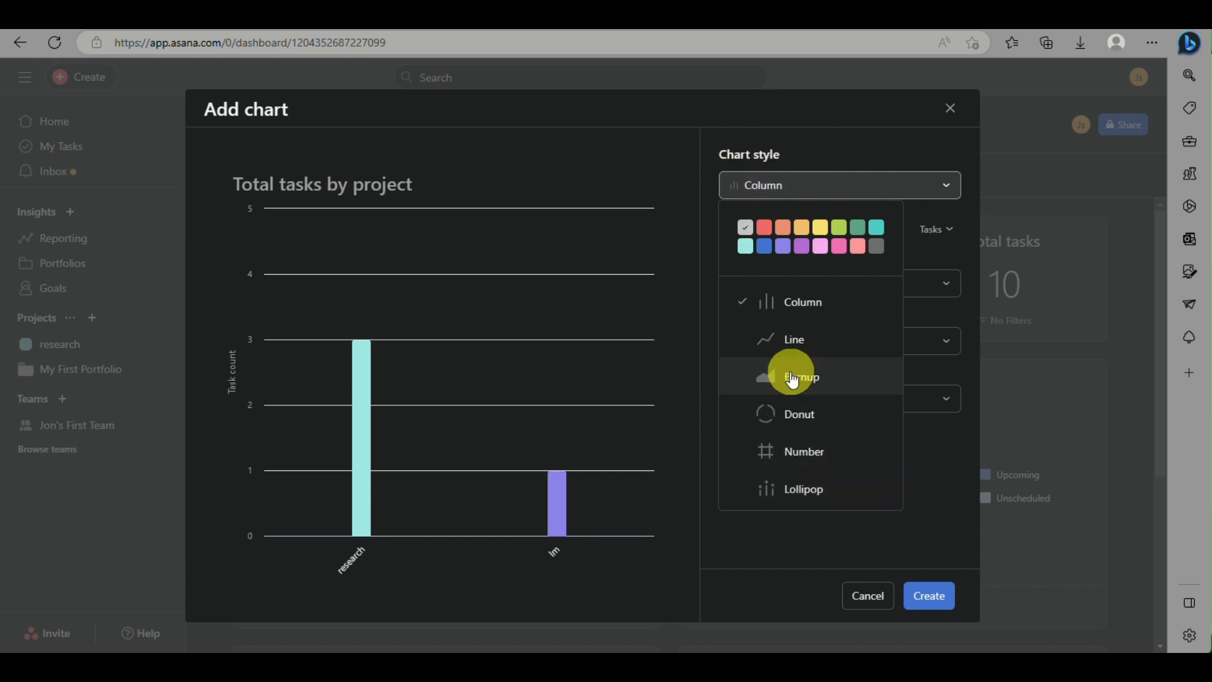
left_click(811, 376)
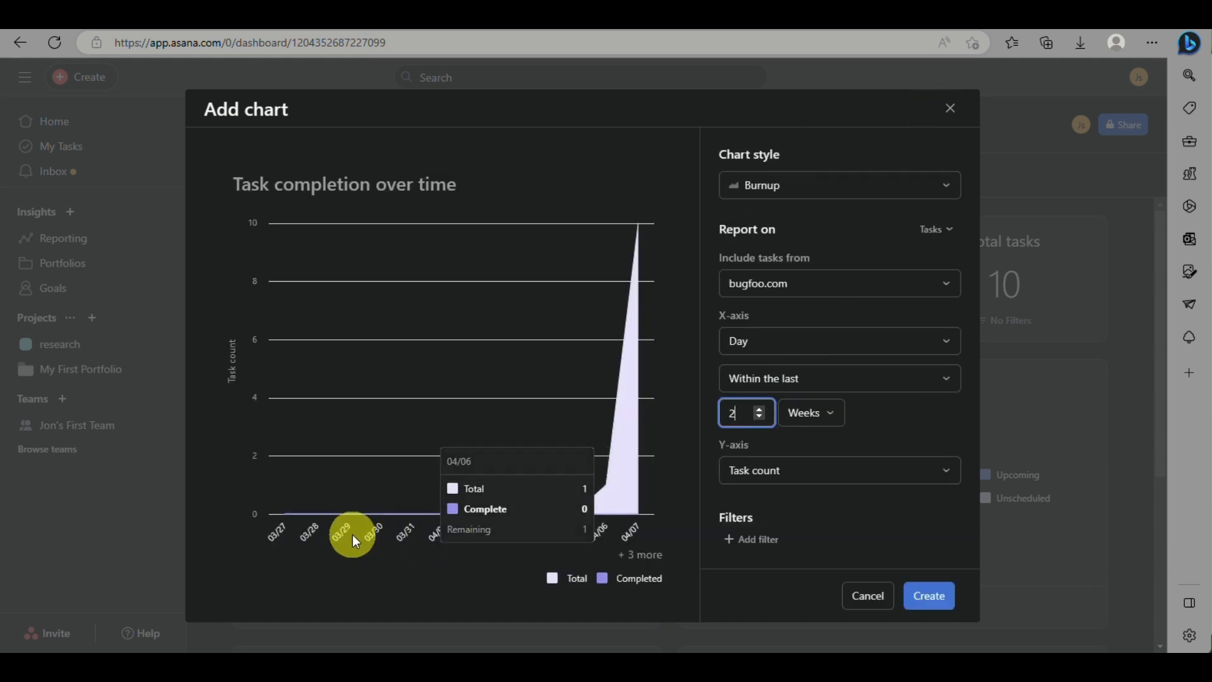
left_click(827, 190)
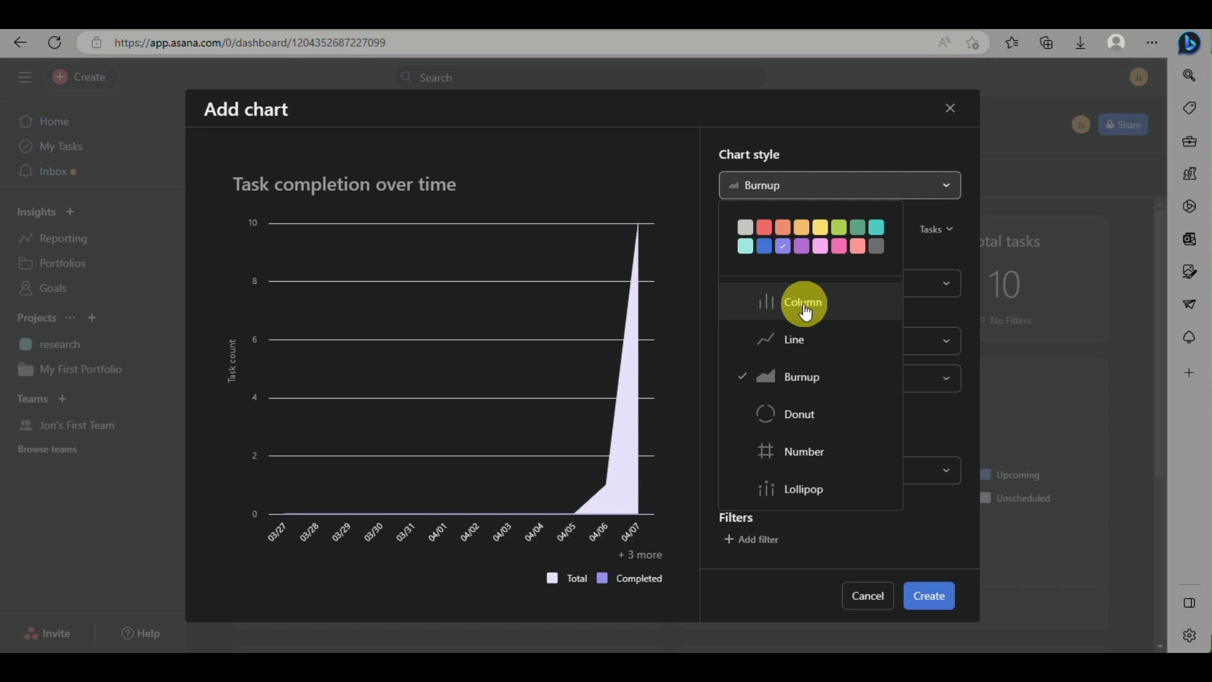
left_click(799, 339)
left_click(813, 190)
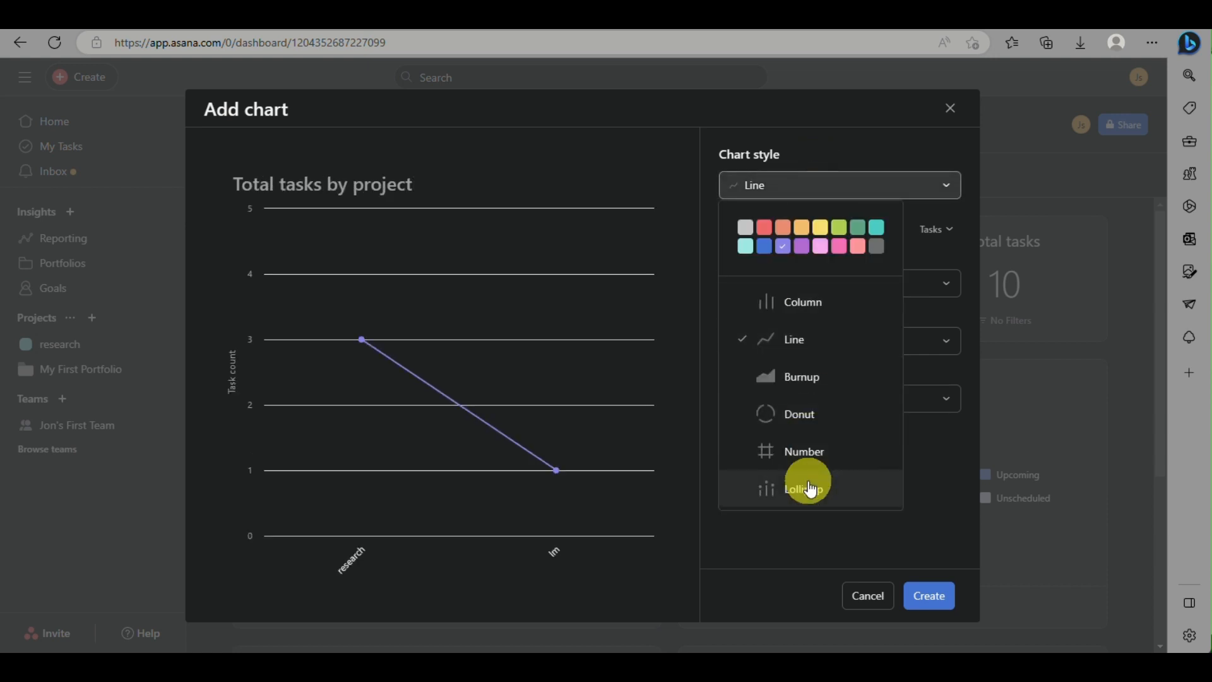
left_click(812, 461)
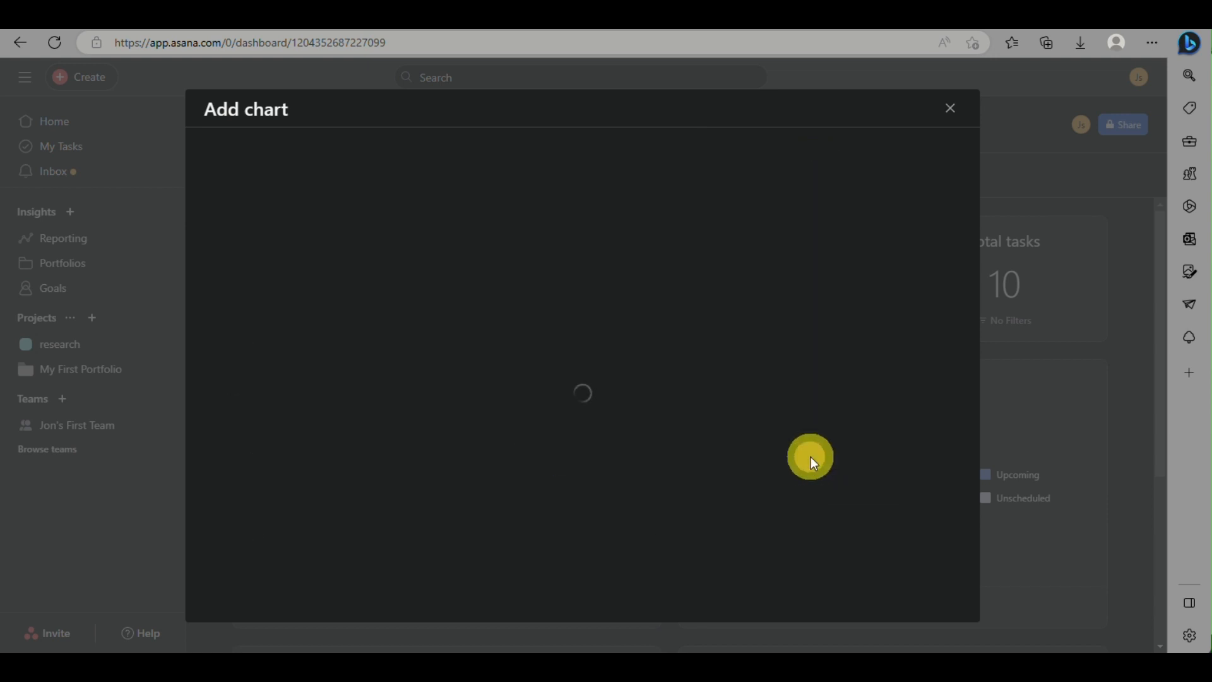
left_click(848, 190)
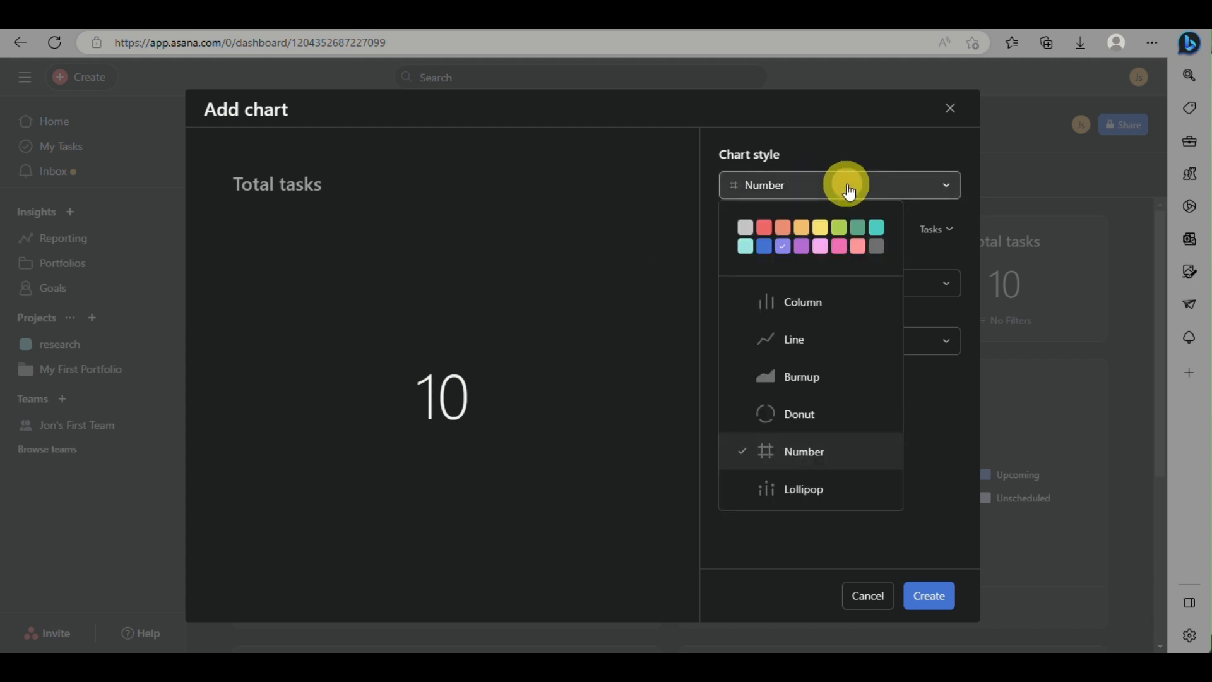
left_click(796, 411)
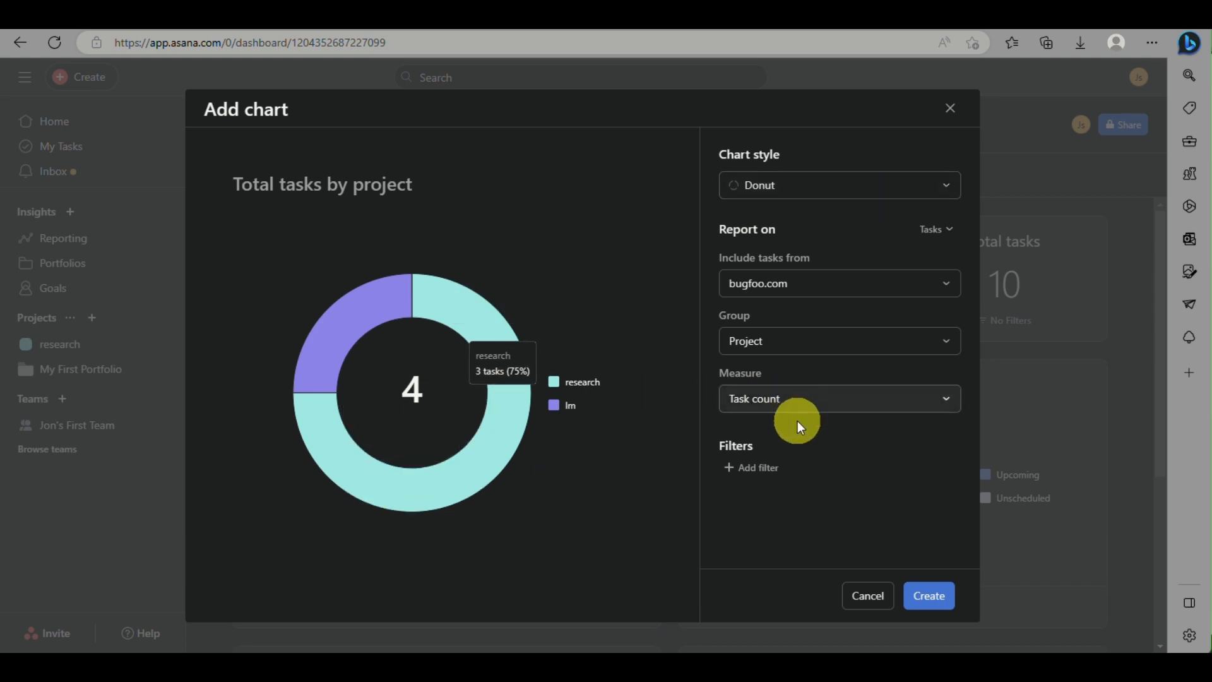
left_click(819, 191)
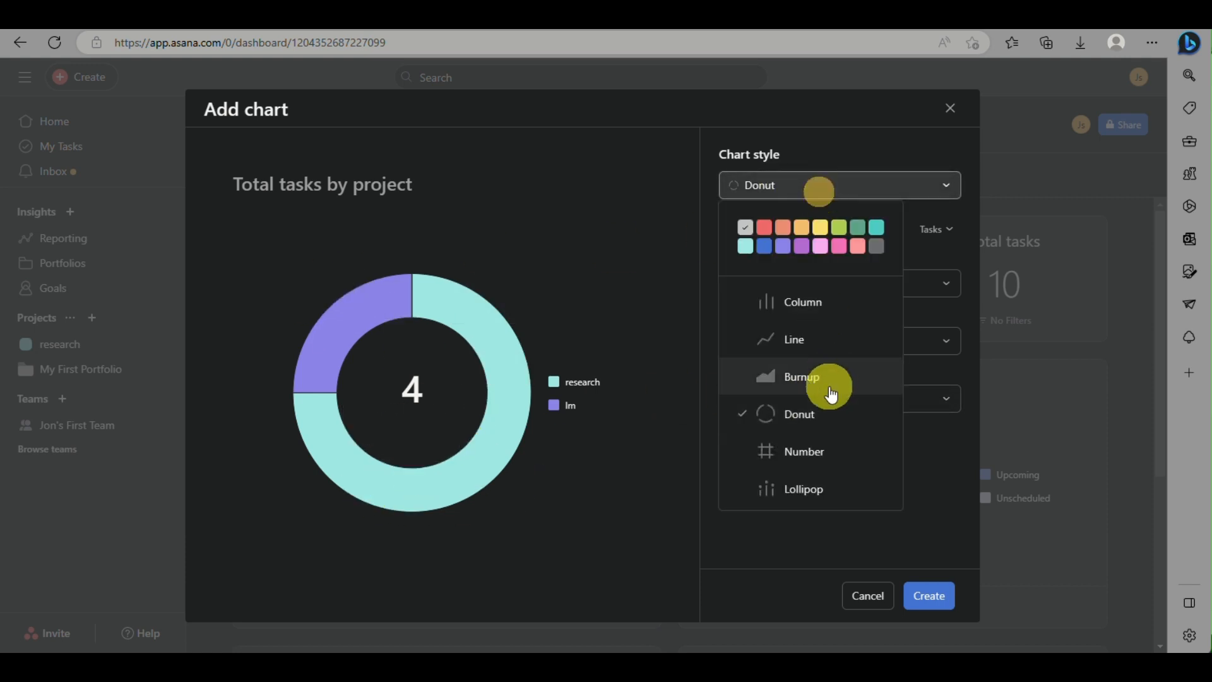
left_click(808, 490)
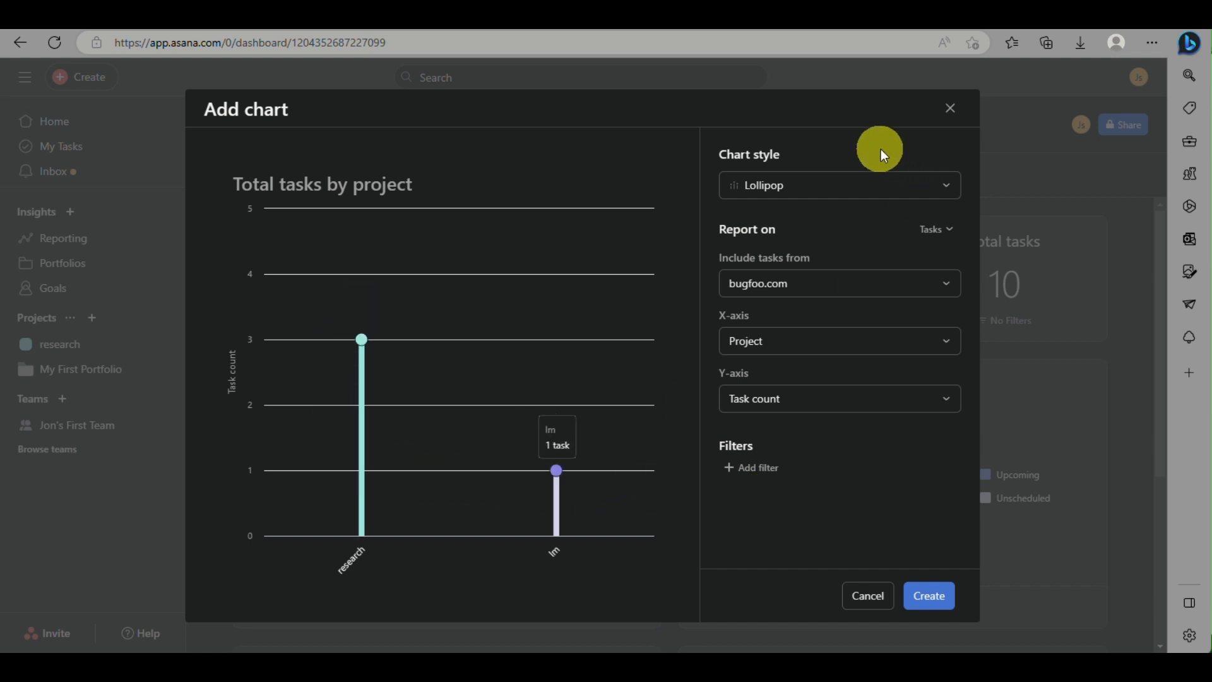
- Set the custom chart's style to Donut and keep bugfoo.com as the source of its tasks
left_click(848, 185)
left_click(802, 414)
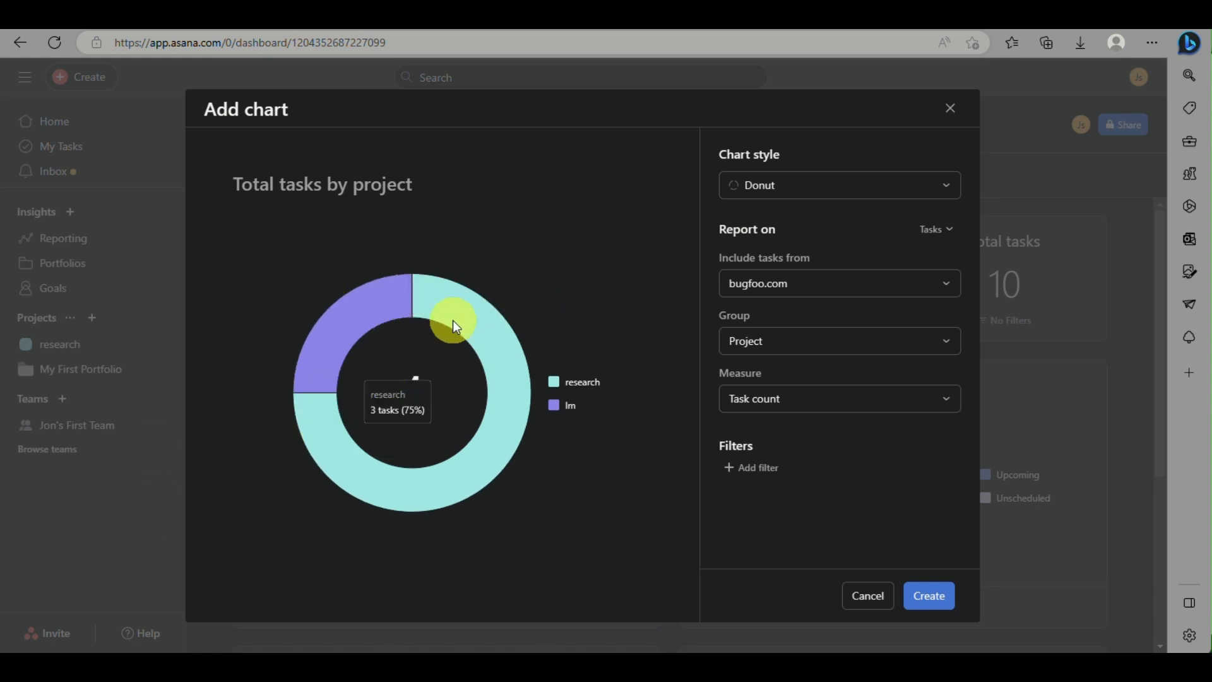
left_click(874, 290)
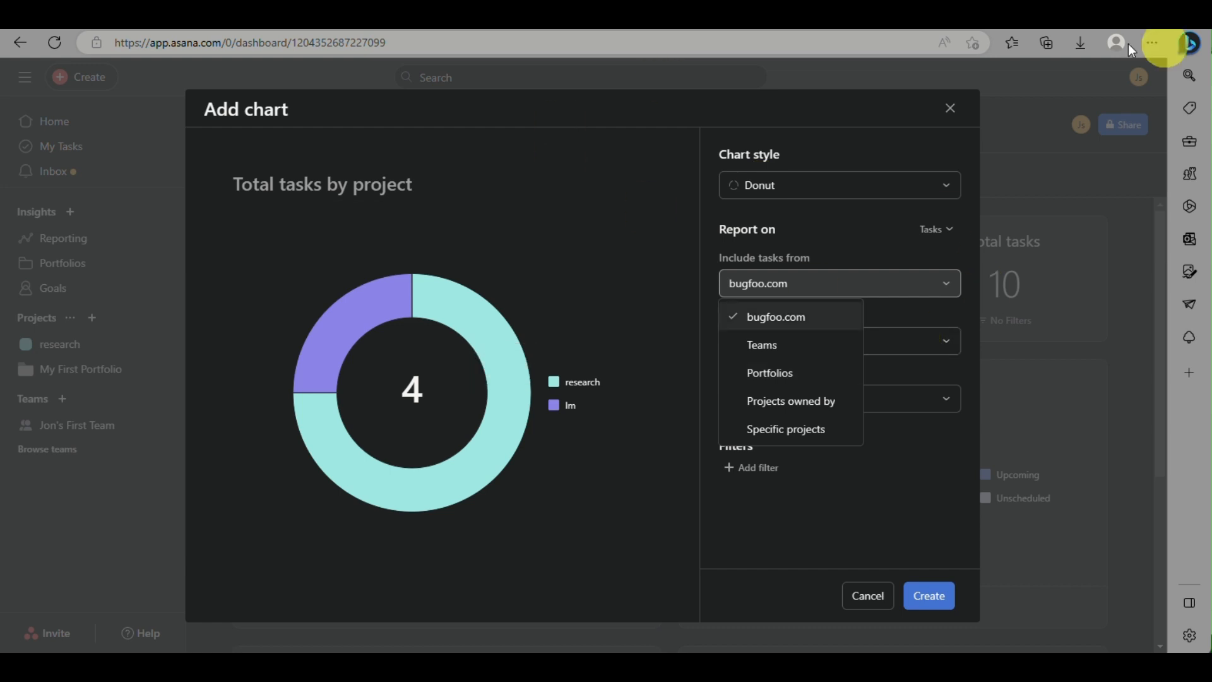
left_click(797, 318)
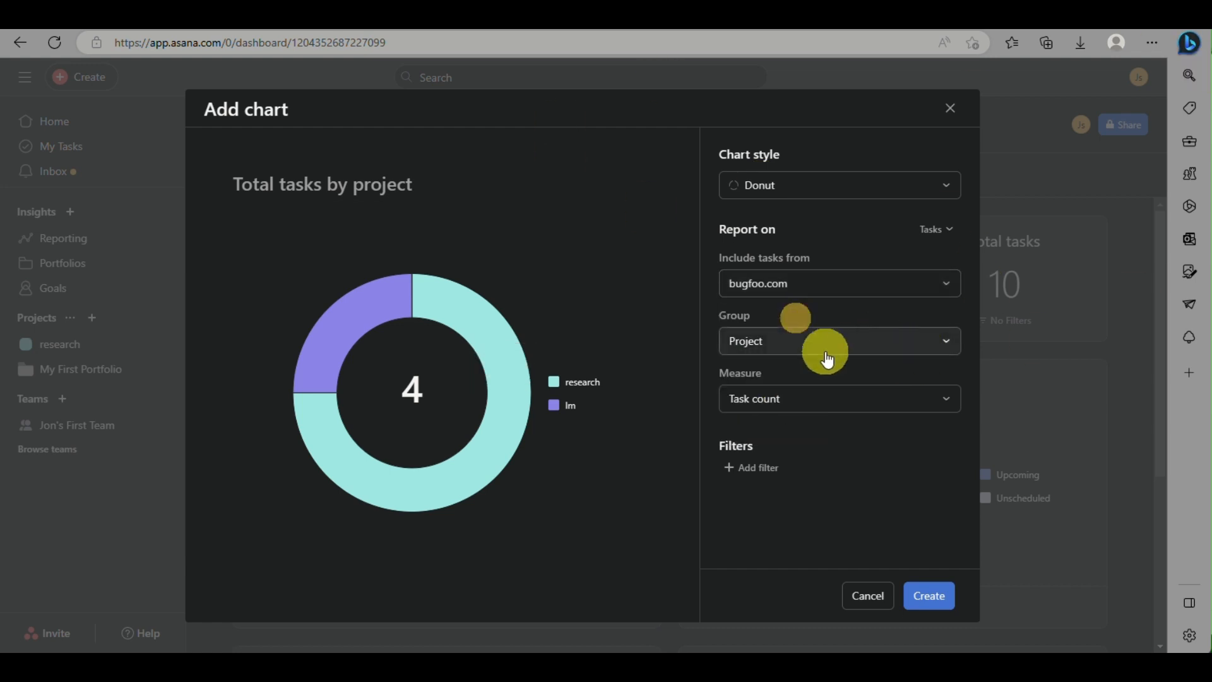
- Group the donut chart's tasks by completion status
left_click(792, 345)
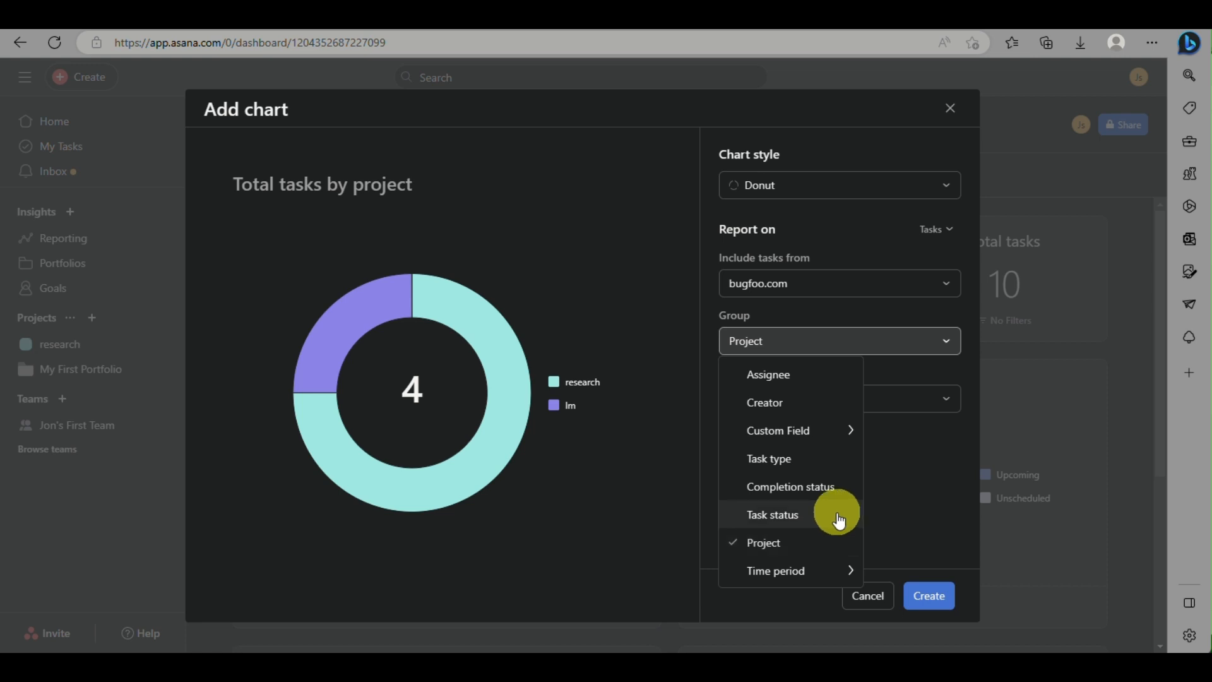
mouse_move(810, 586)
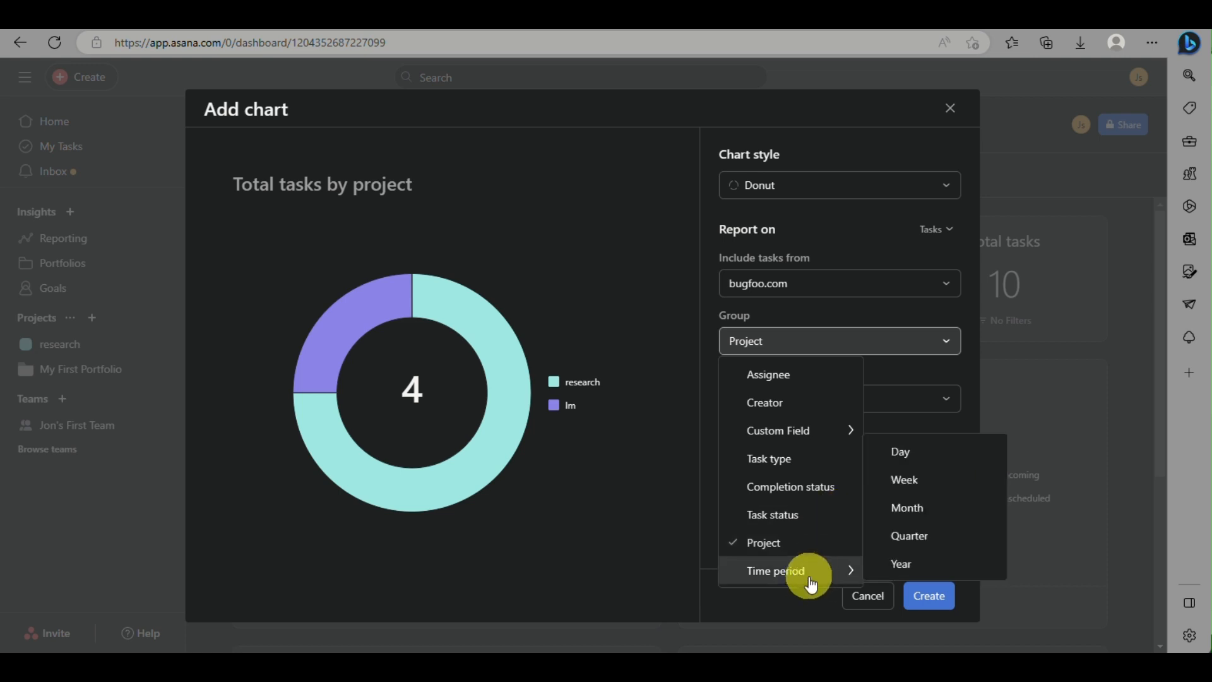
left_click(815, 488)
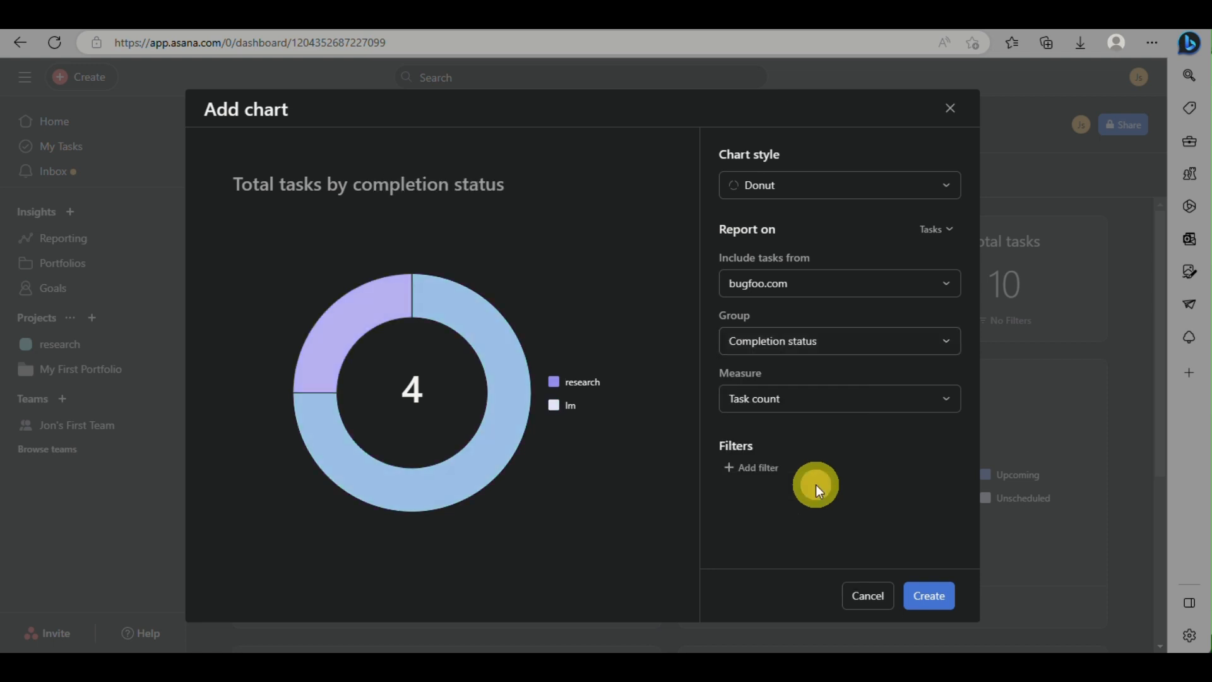
left_click(794, 413)
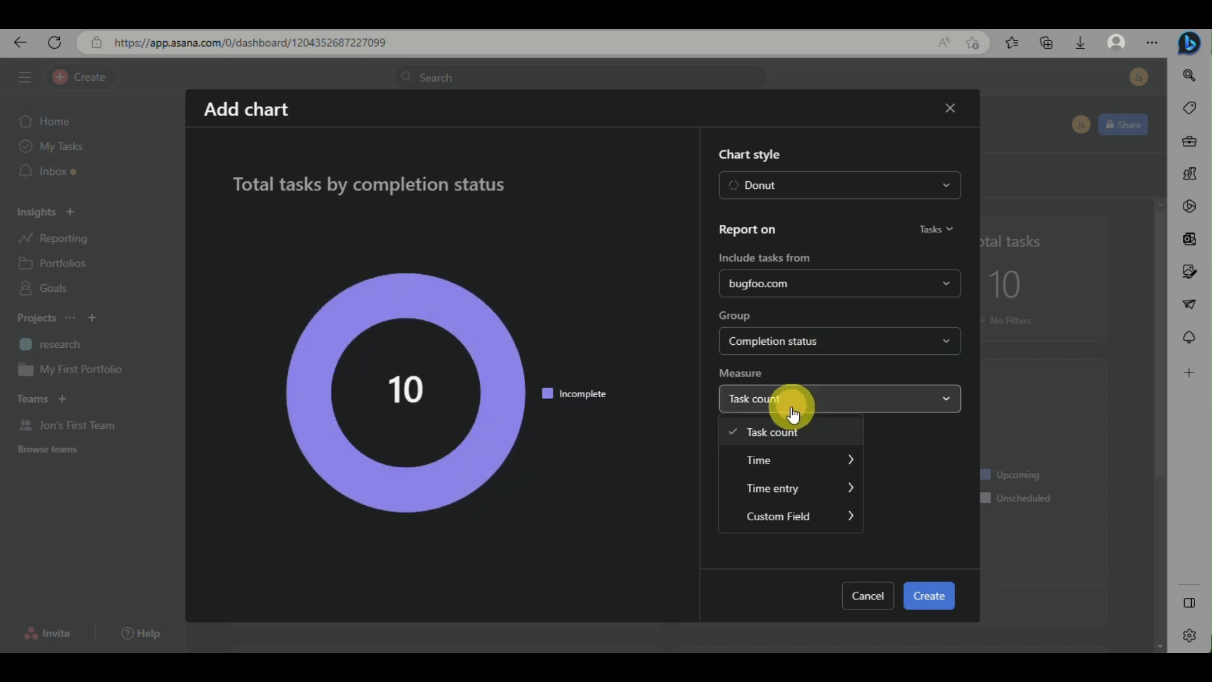
- Group the donut chart by month based on task creation and look at its time measure options
left_click(806, 354)
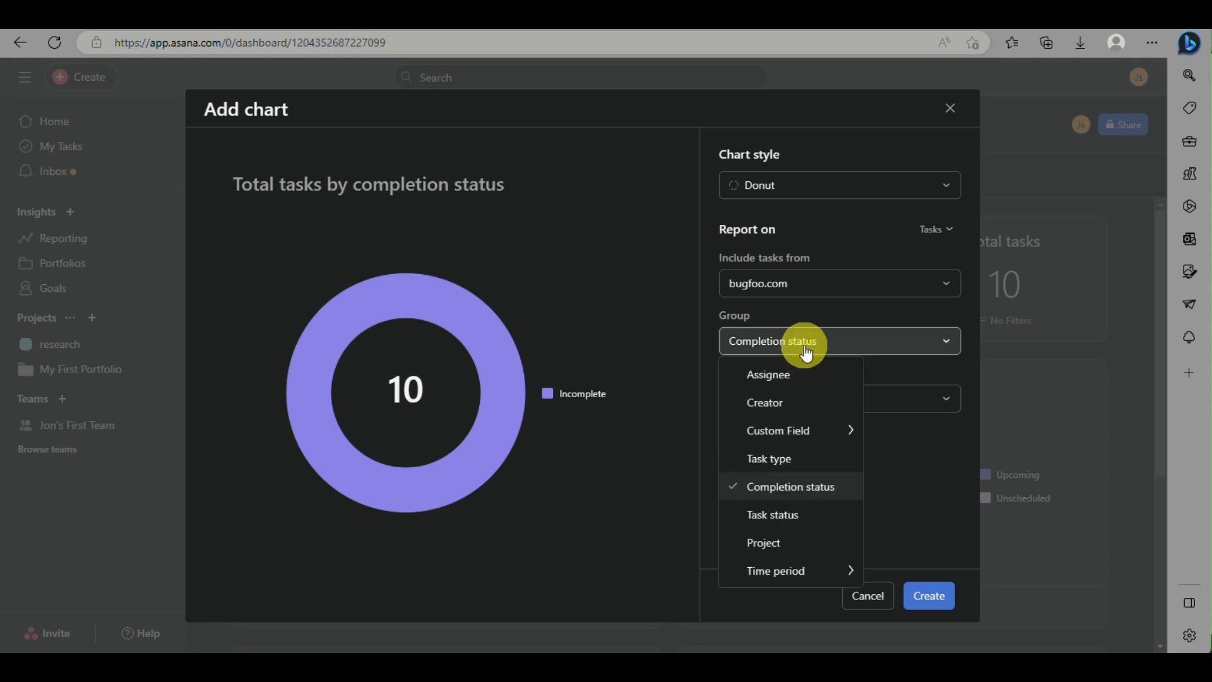
mouse_move(808, 435)
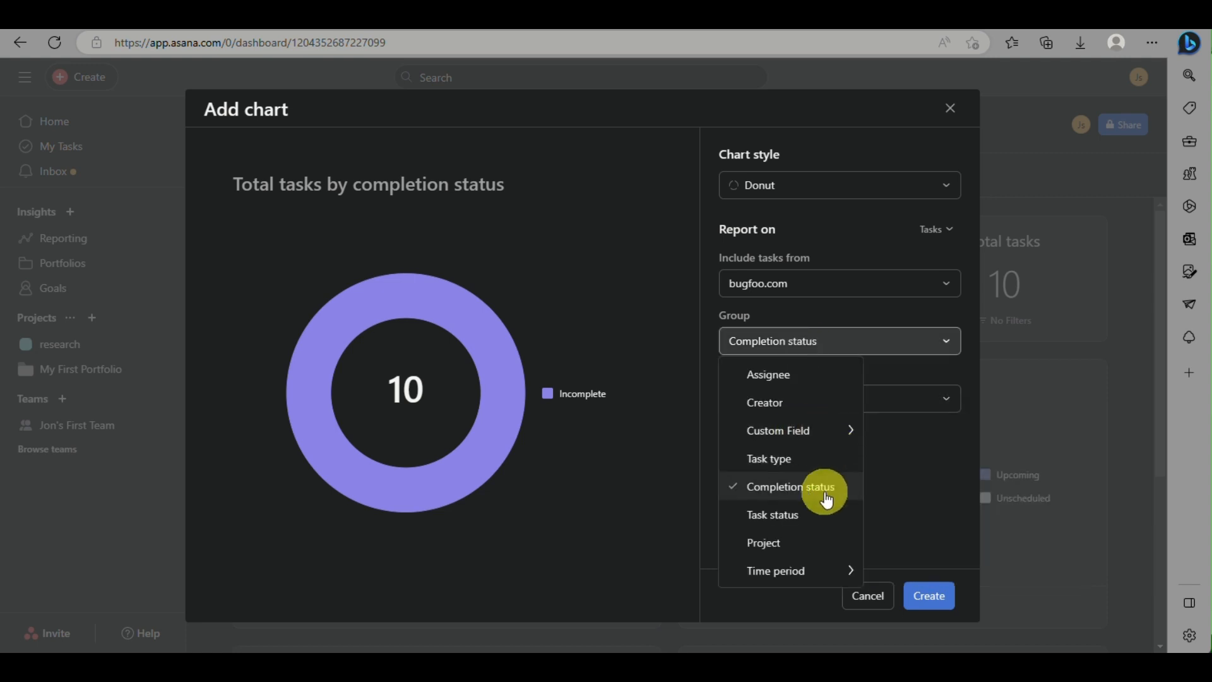
mouse_move(790, 580)
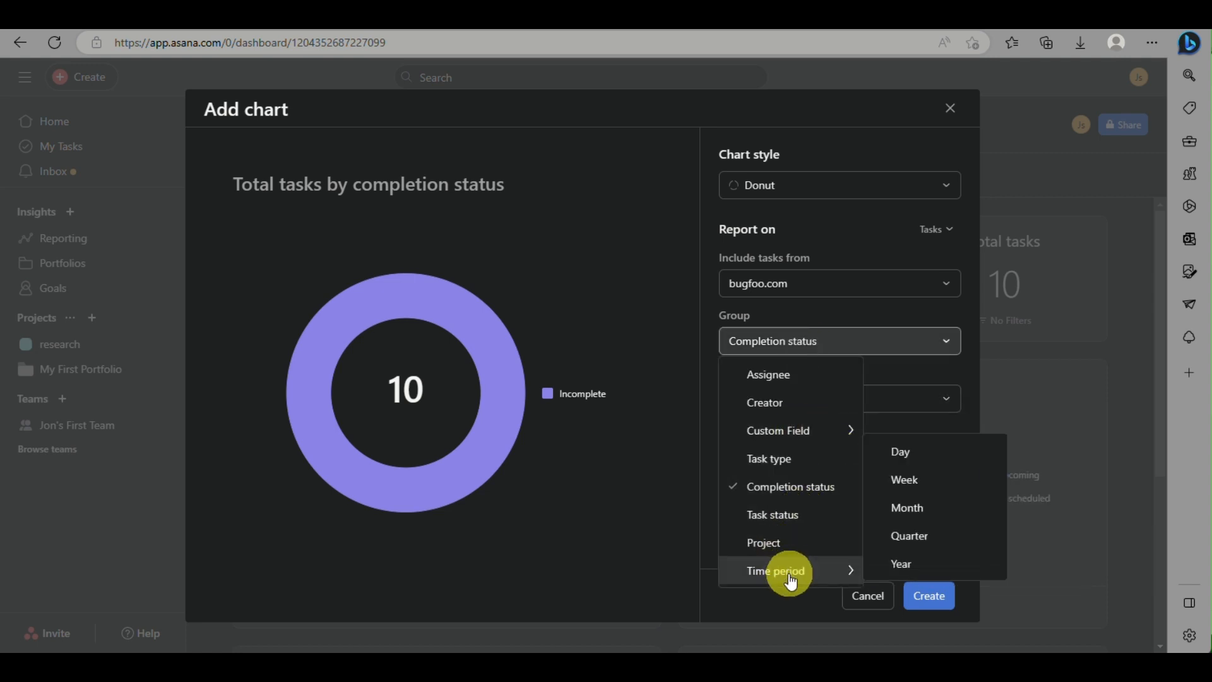
left_click(909, 510)
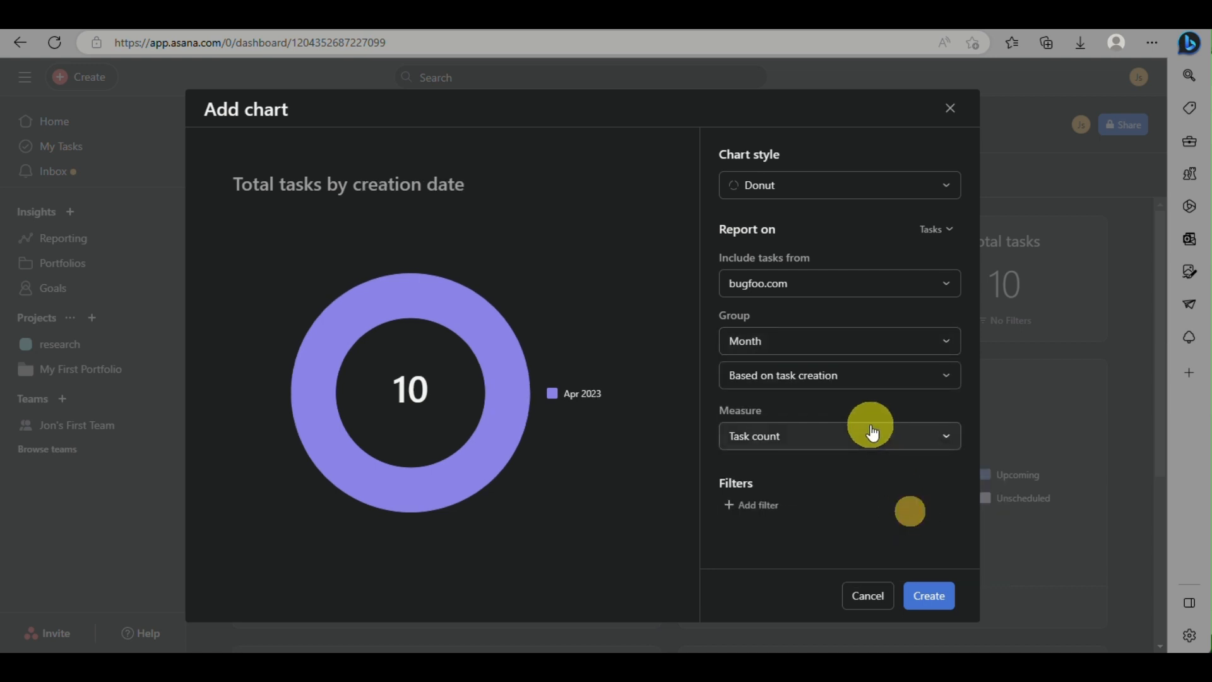
left_click(900, 379)
left_click(944, 447)
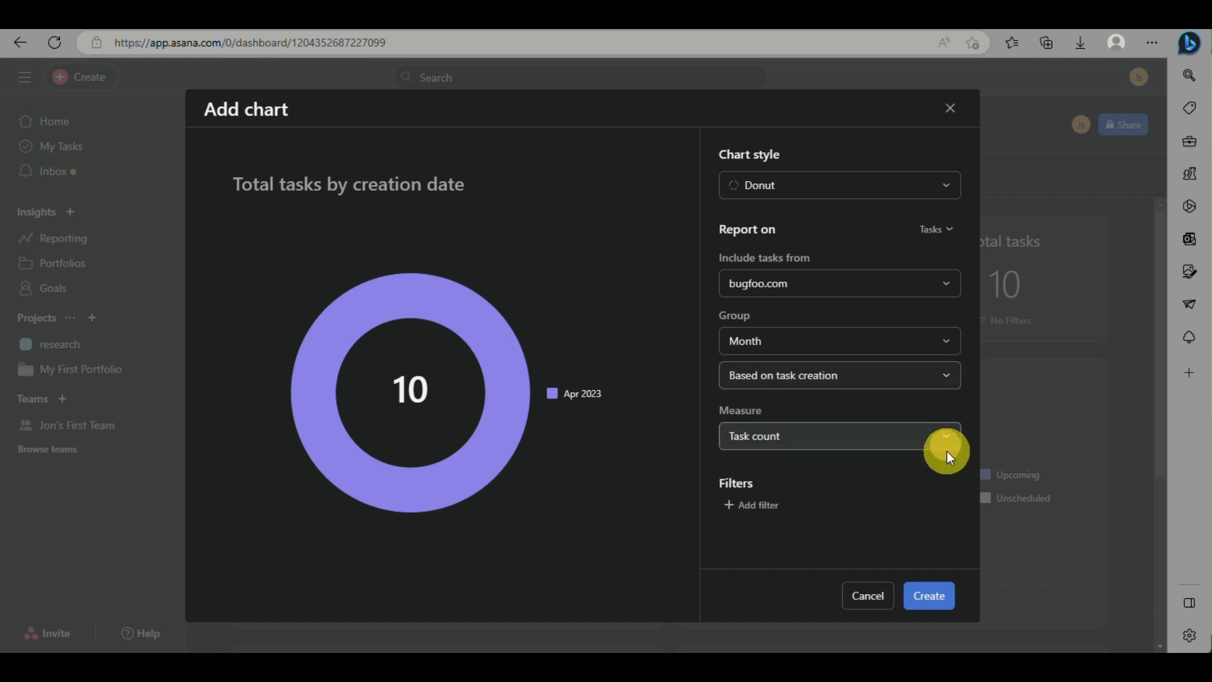
left_click(906, 445)
mouse_move(839, 508)
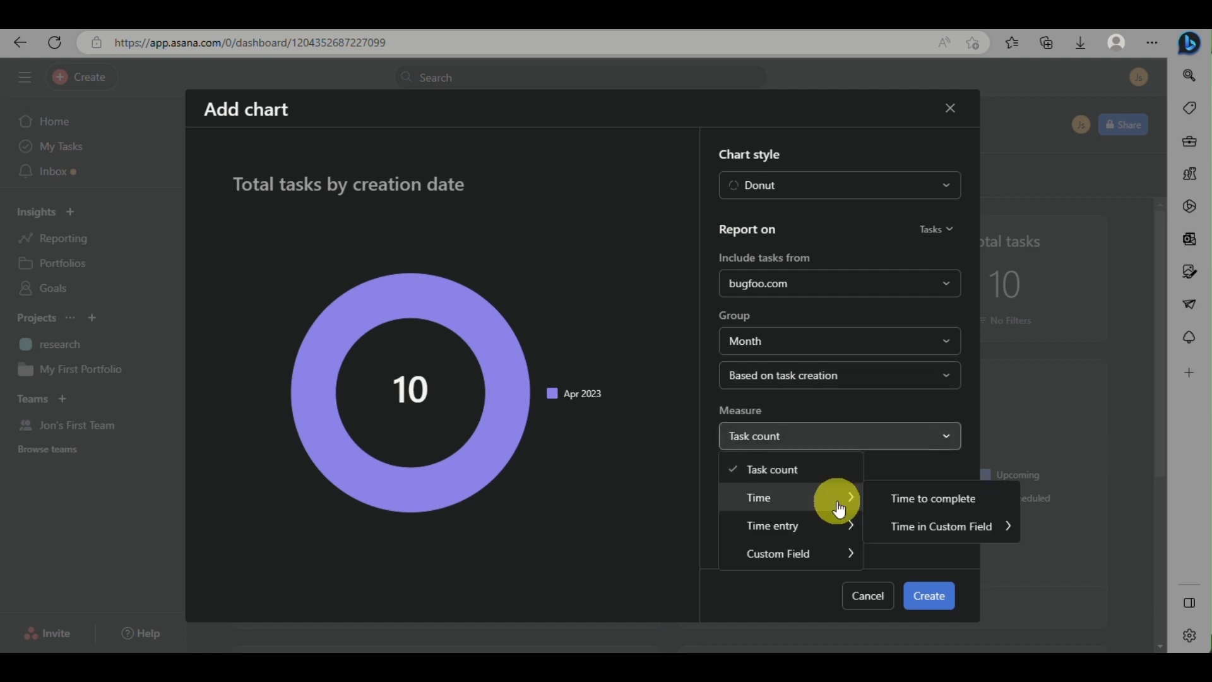
- Group the donut chart by task status
left_click(817, 350)
left_click(817, 348)
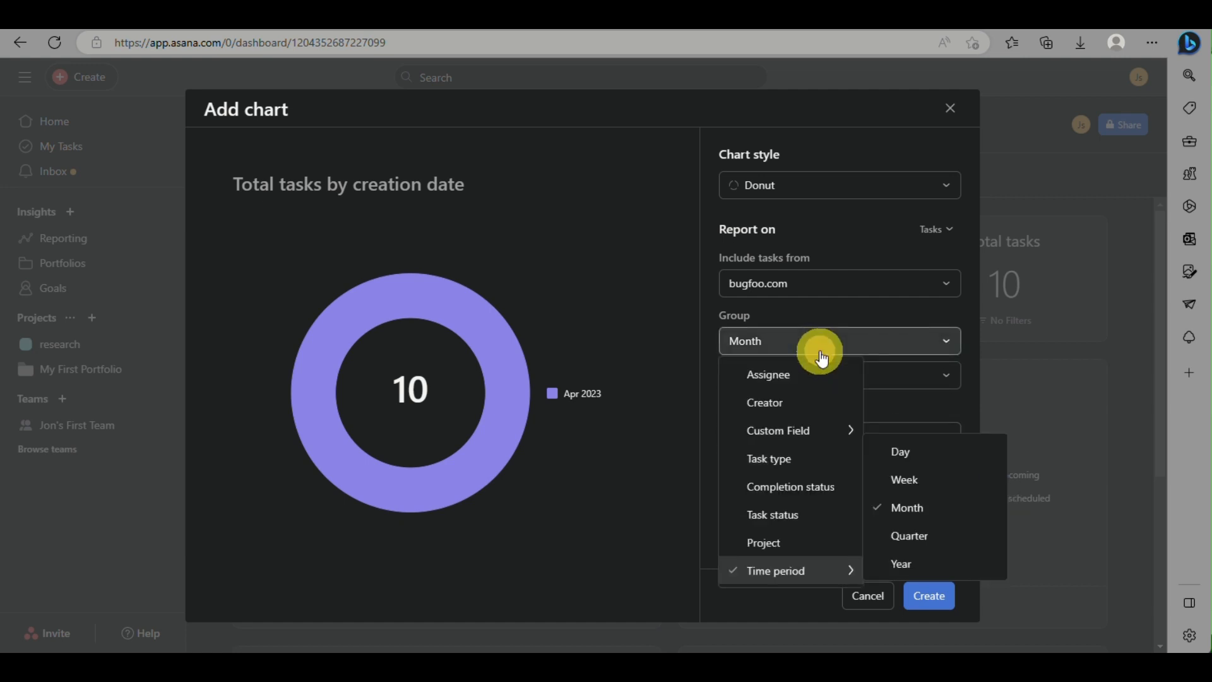
left_click(797, 529)
- Set the donut chart's measure to the Actual Time entry and create the chart on the dashboard
left_click(834, 404)
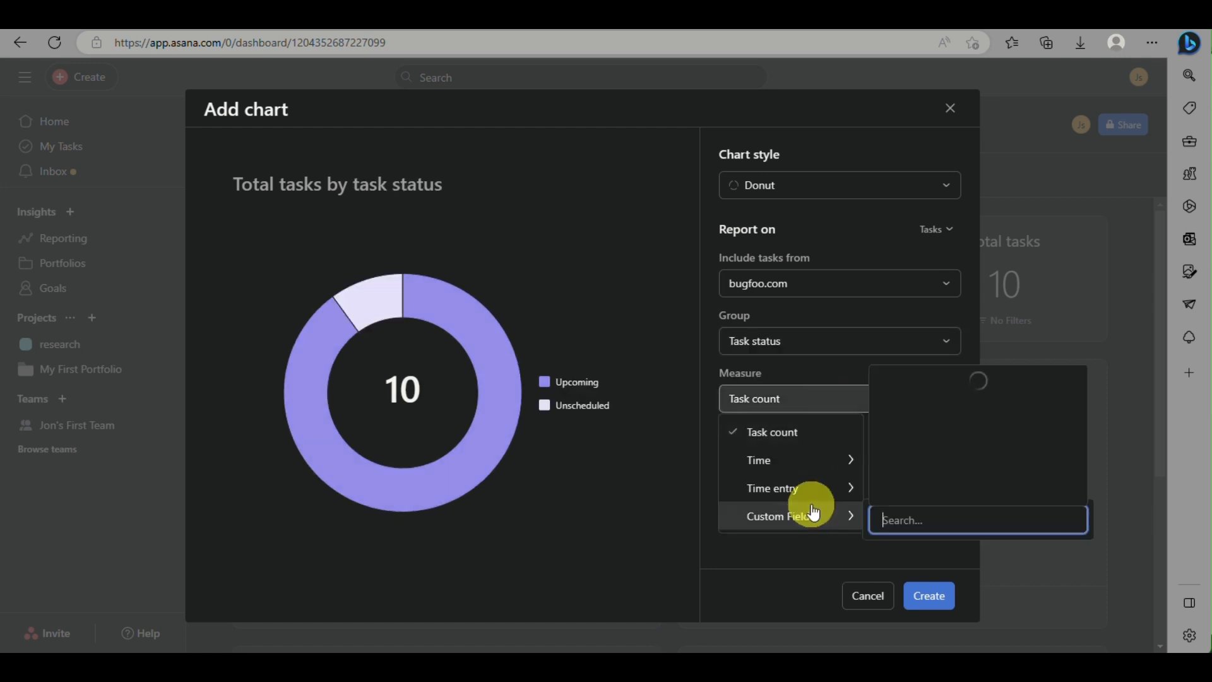
mouse_move(822, 498)
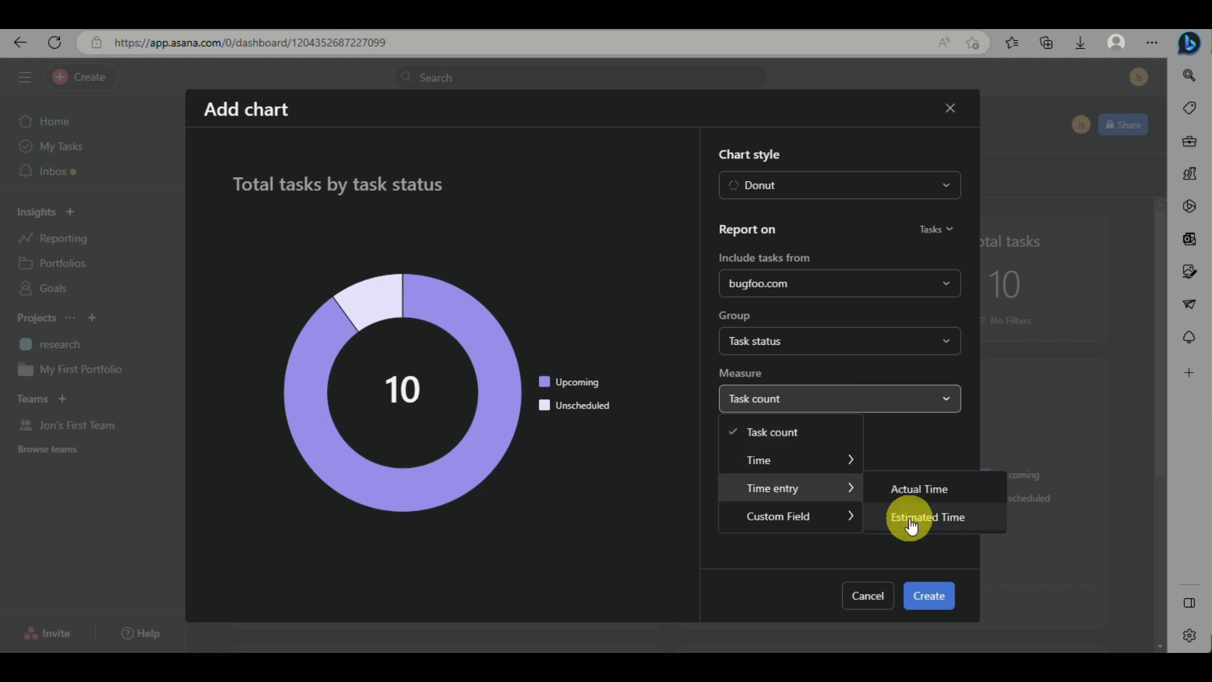
left_click(909, 491)
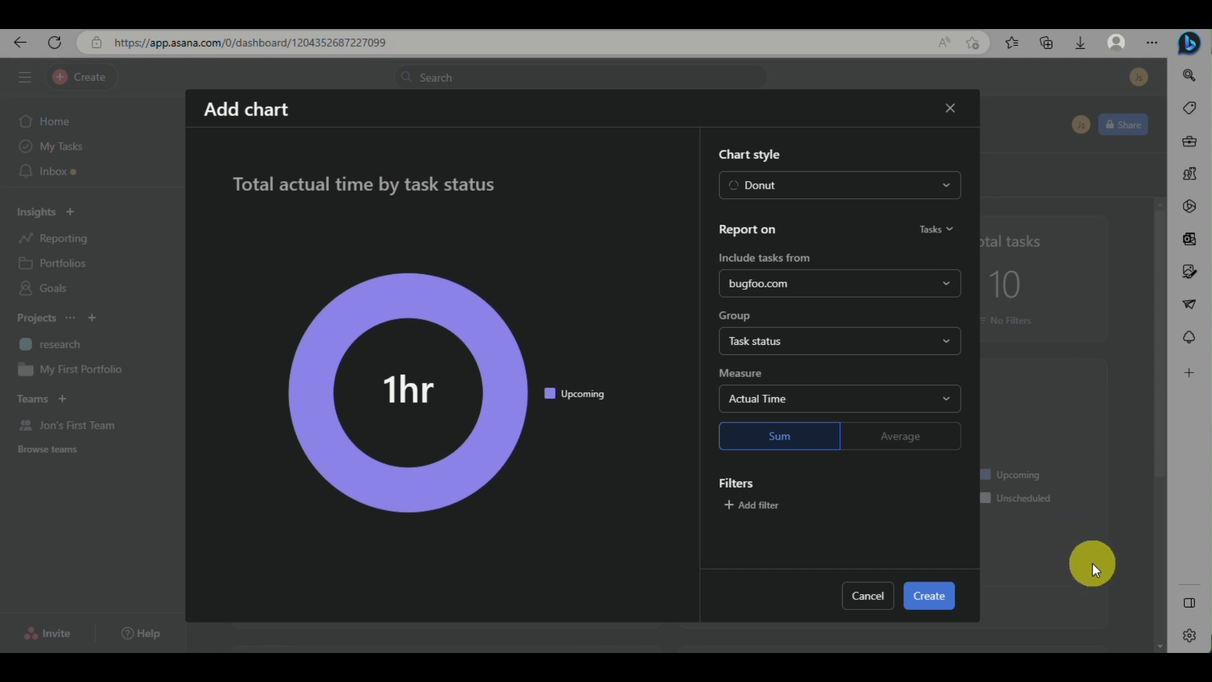
left_click(937, 596)
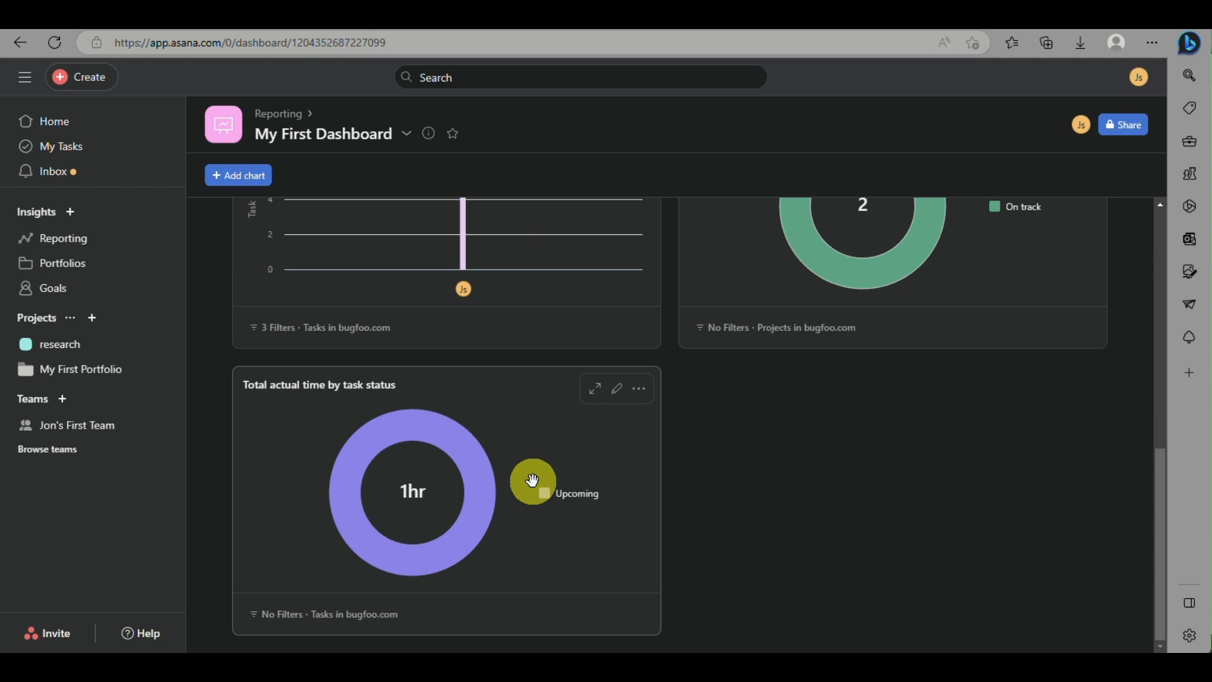
scroll(643, 451, "up", 4)
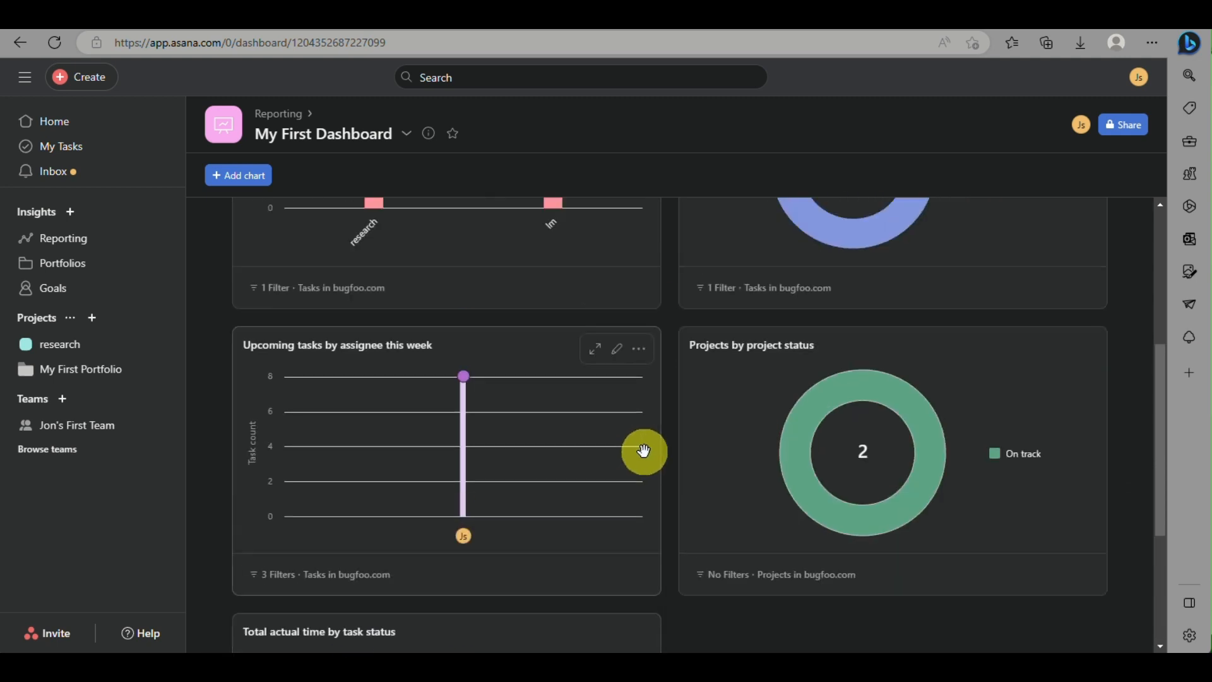
scroll(644, 450, "up", 5)
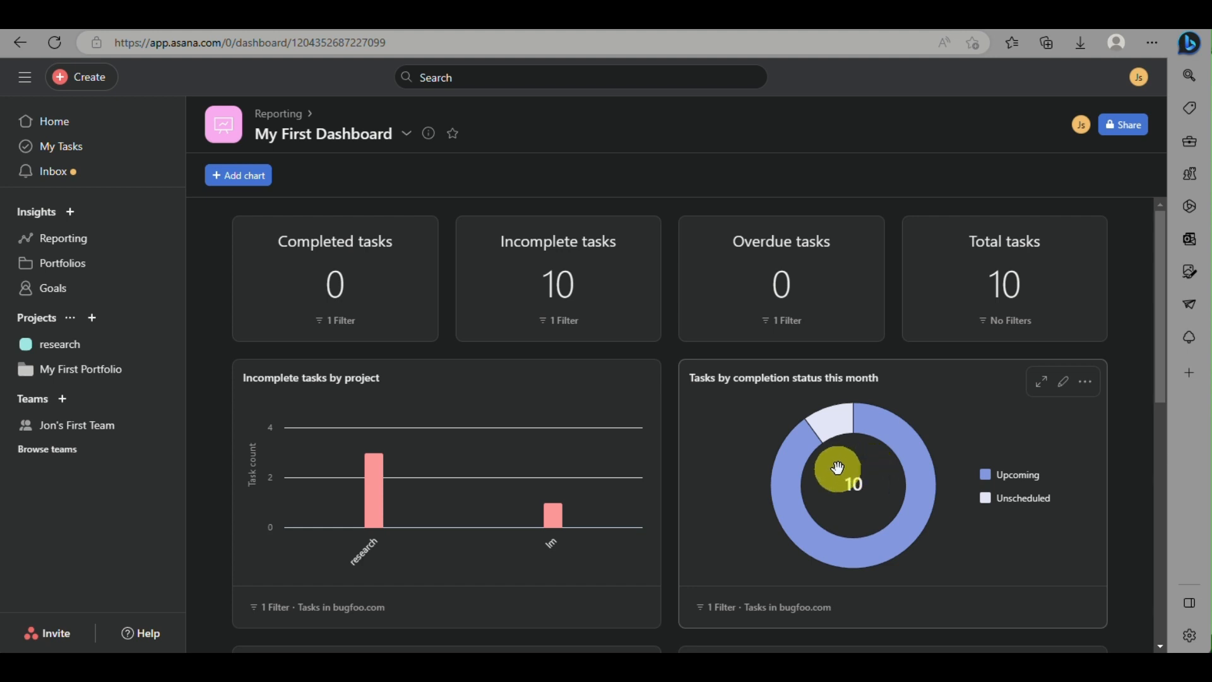
mouse_move(933, 511)
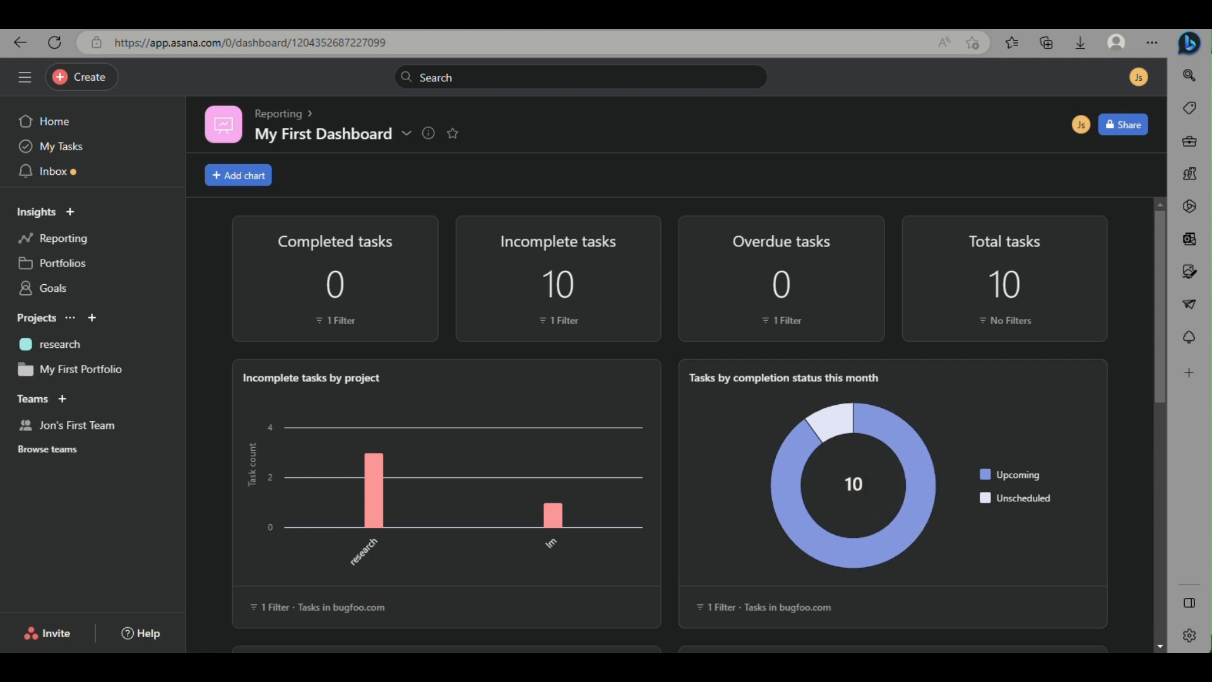